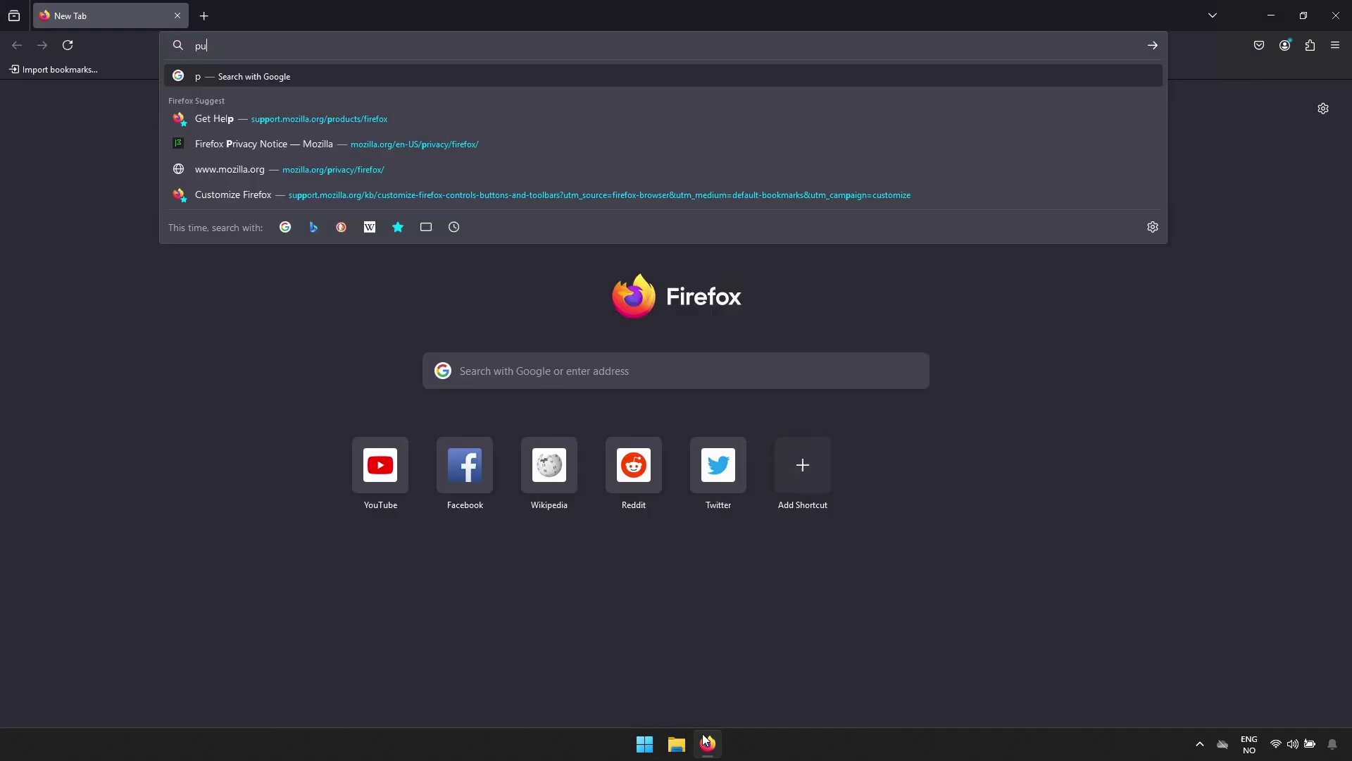
Search Google for 'pufferpanel' from the Firefox address bar.
text(panel)
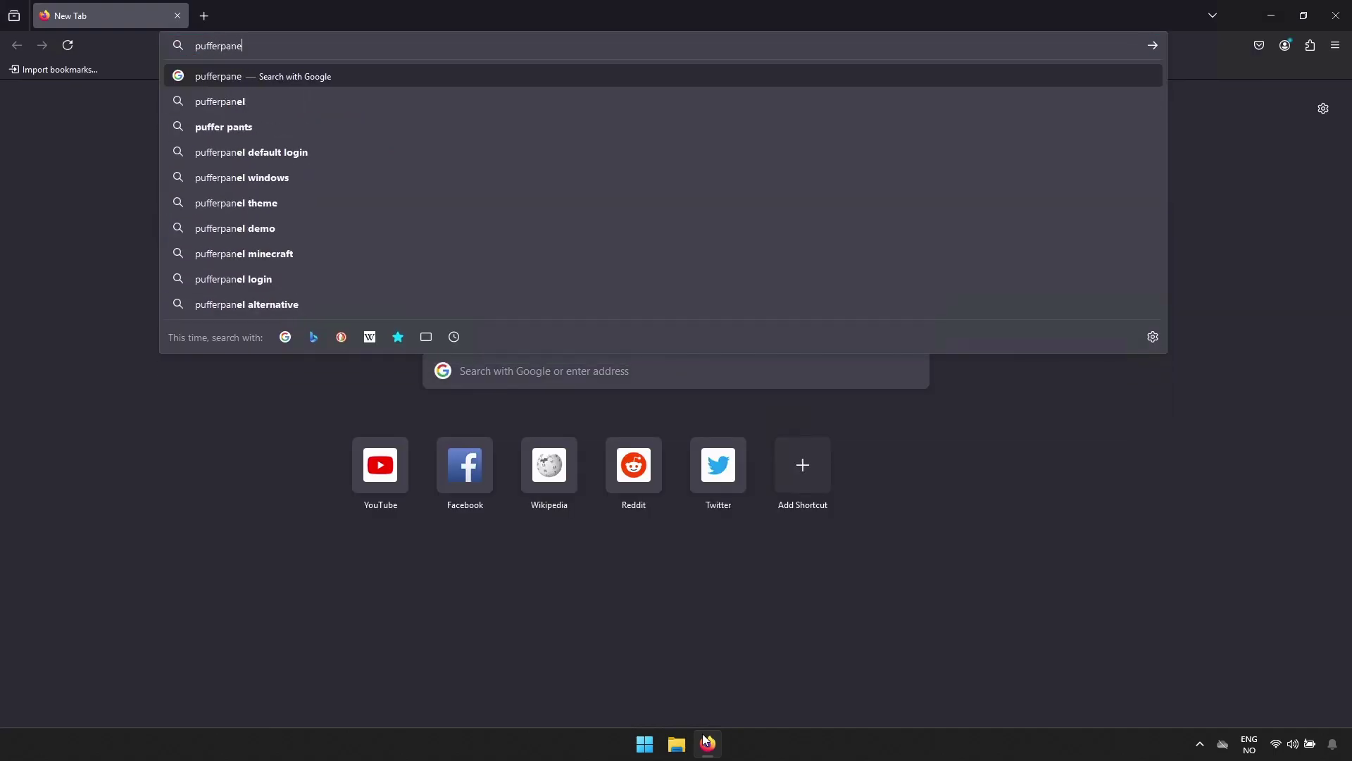
key(Return)
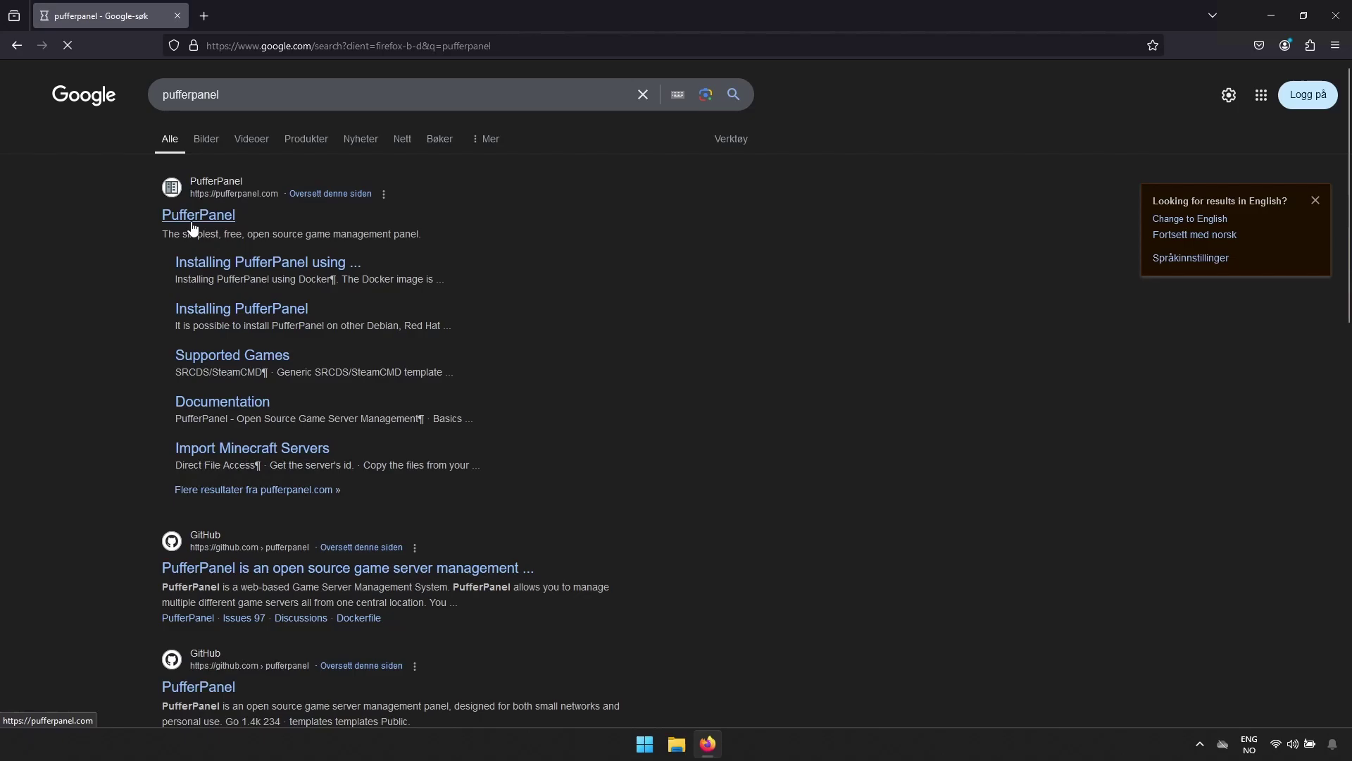
Open the official PufferPanel site's Installing PufferPanel guide.
click(195, 227)
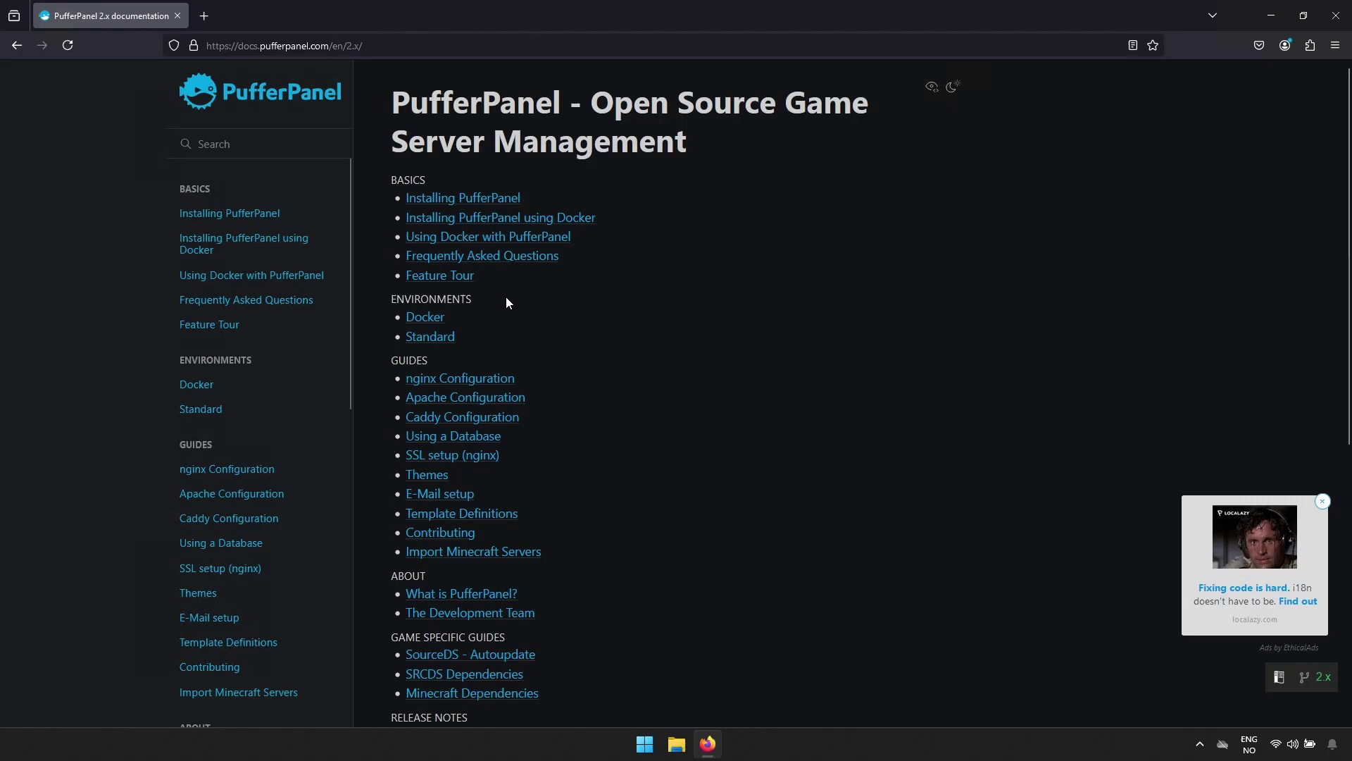
click(456, 200)
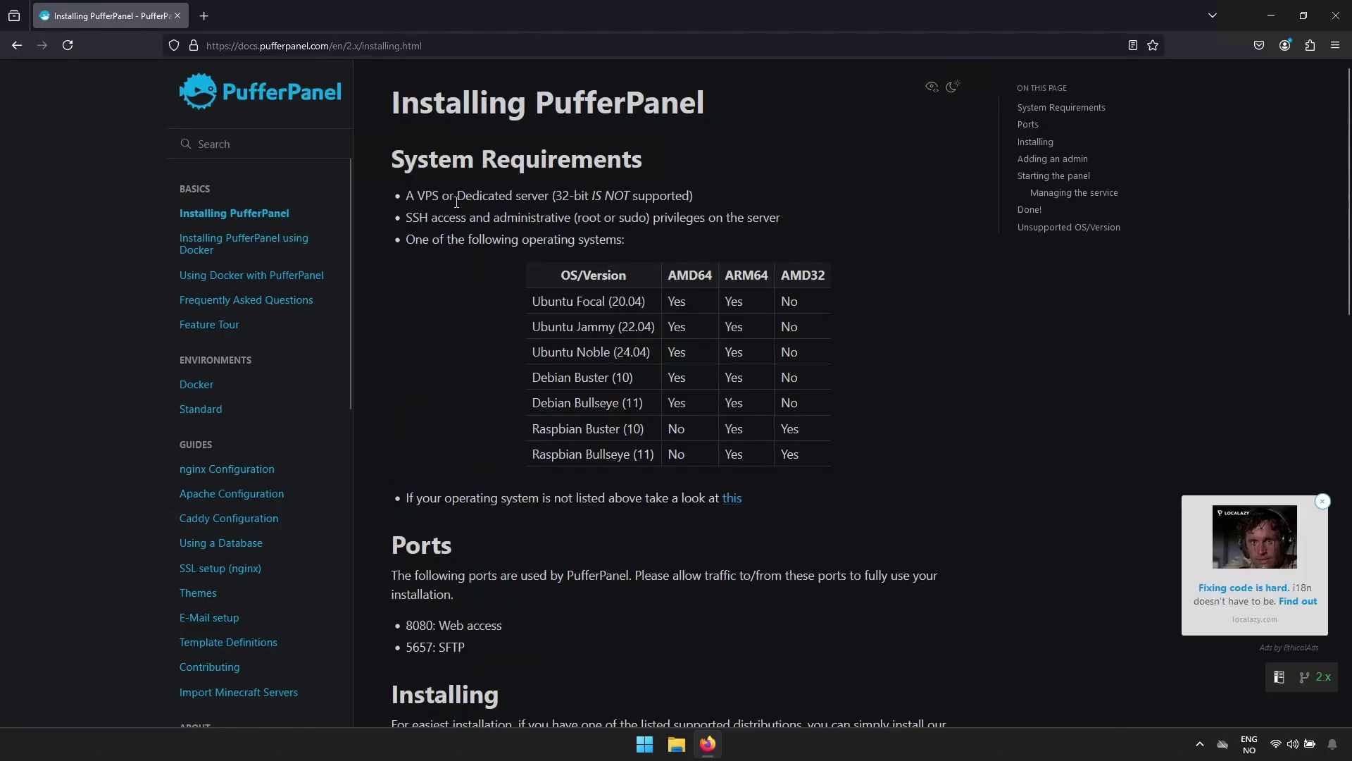
scroll(457, 202, down, 1)
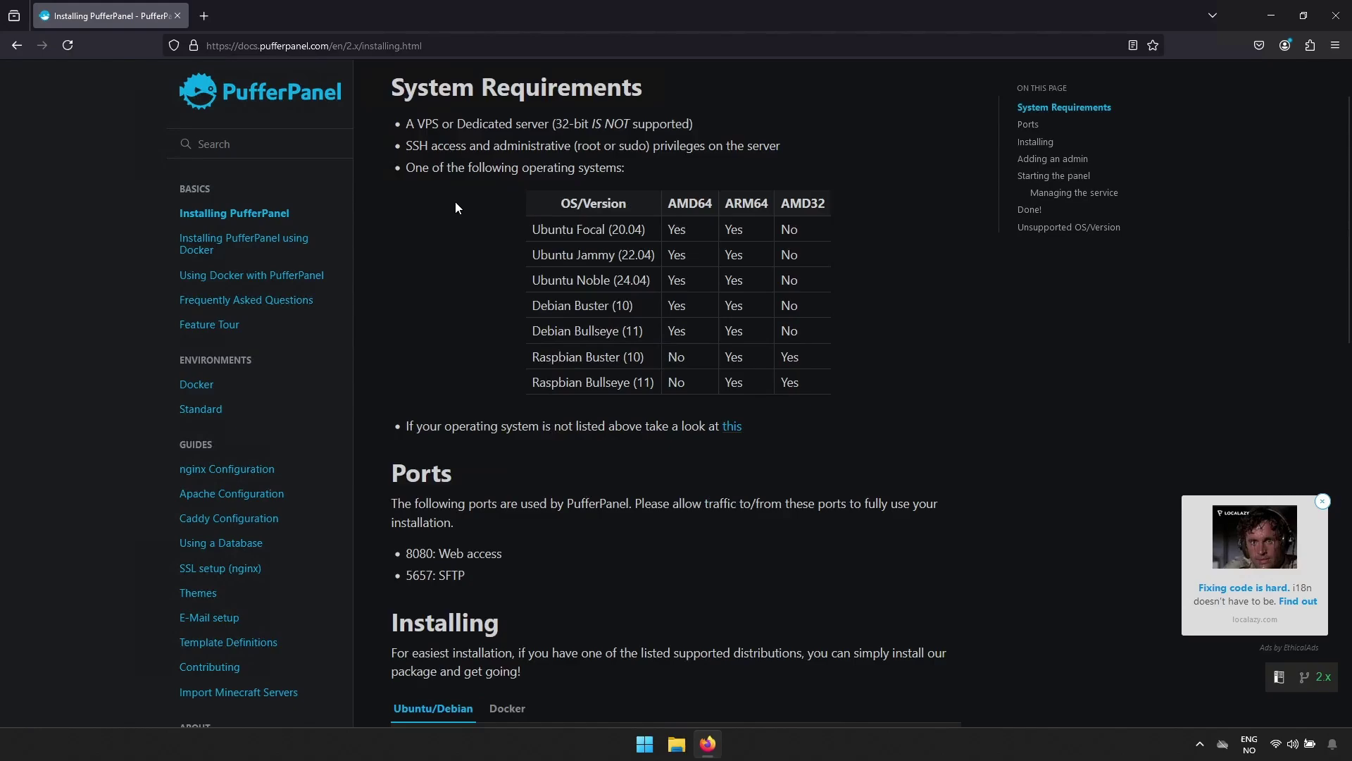
scroll(455, 202, down, 4)
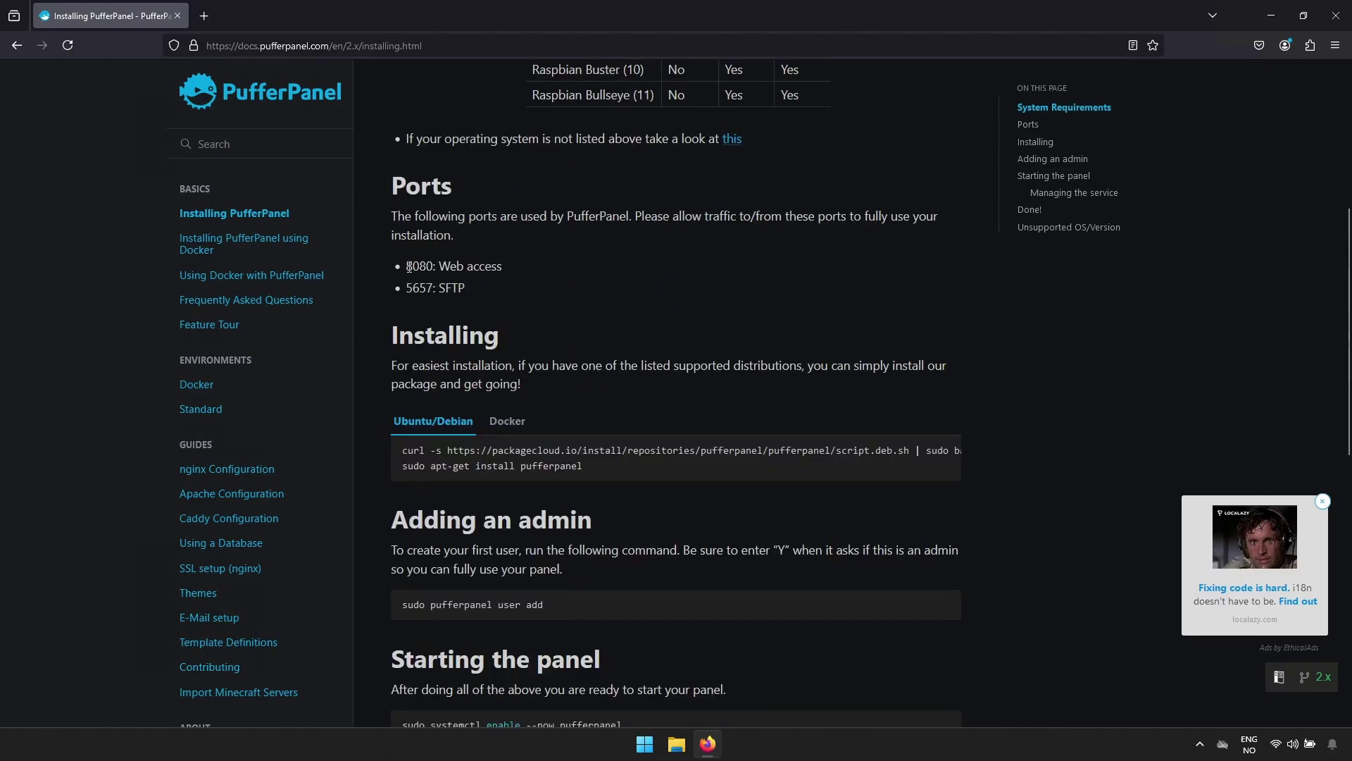
Copy the Ubuntu/Debian curl repository setup command from the guide.
drag(407, 267, 434, 267)
click(585, 317)
triple_click(624, 451)
right_click(625, 451)
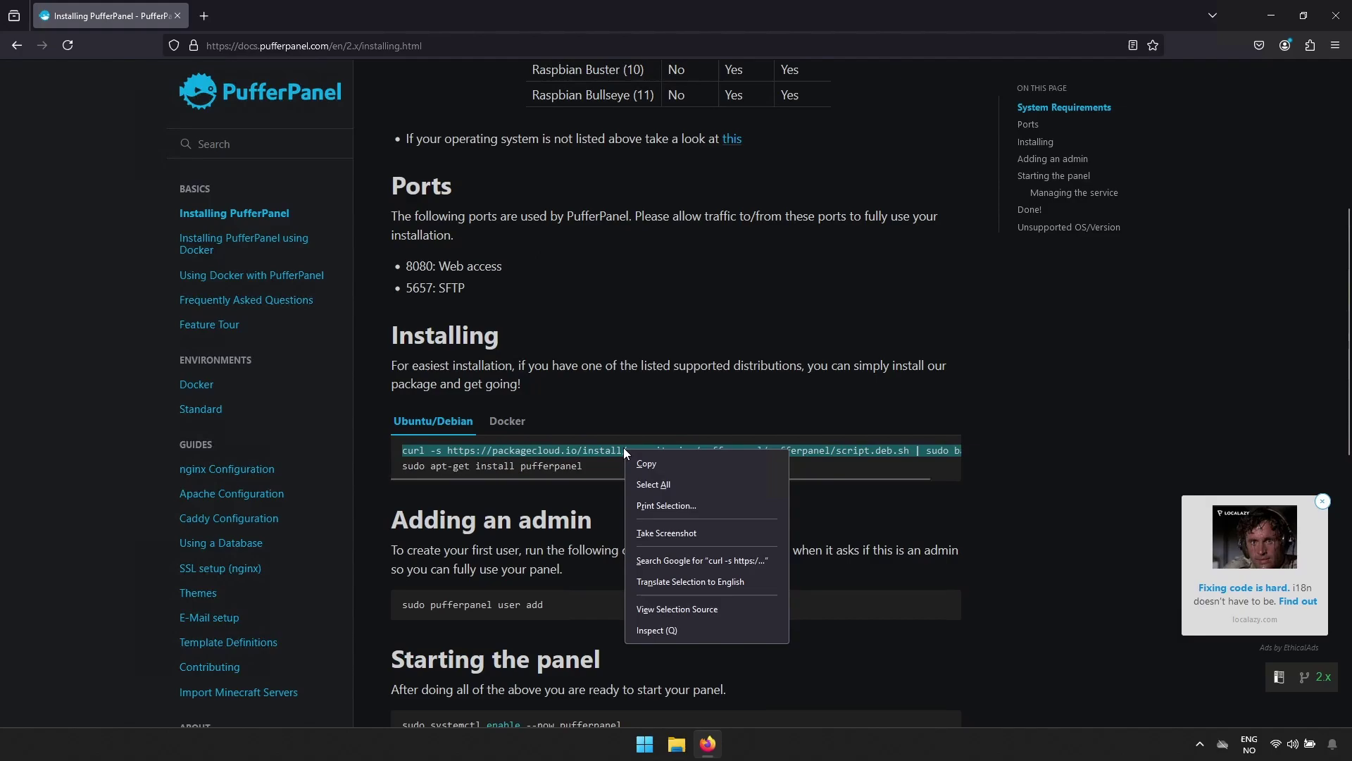
click(639, 464)
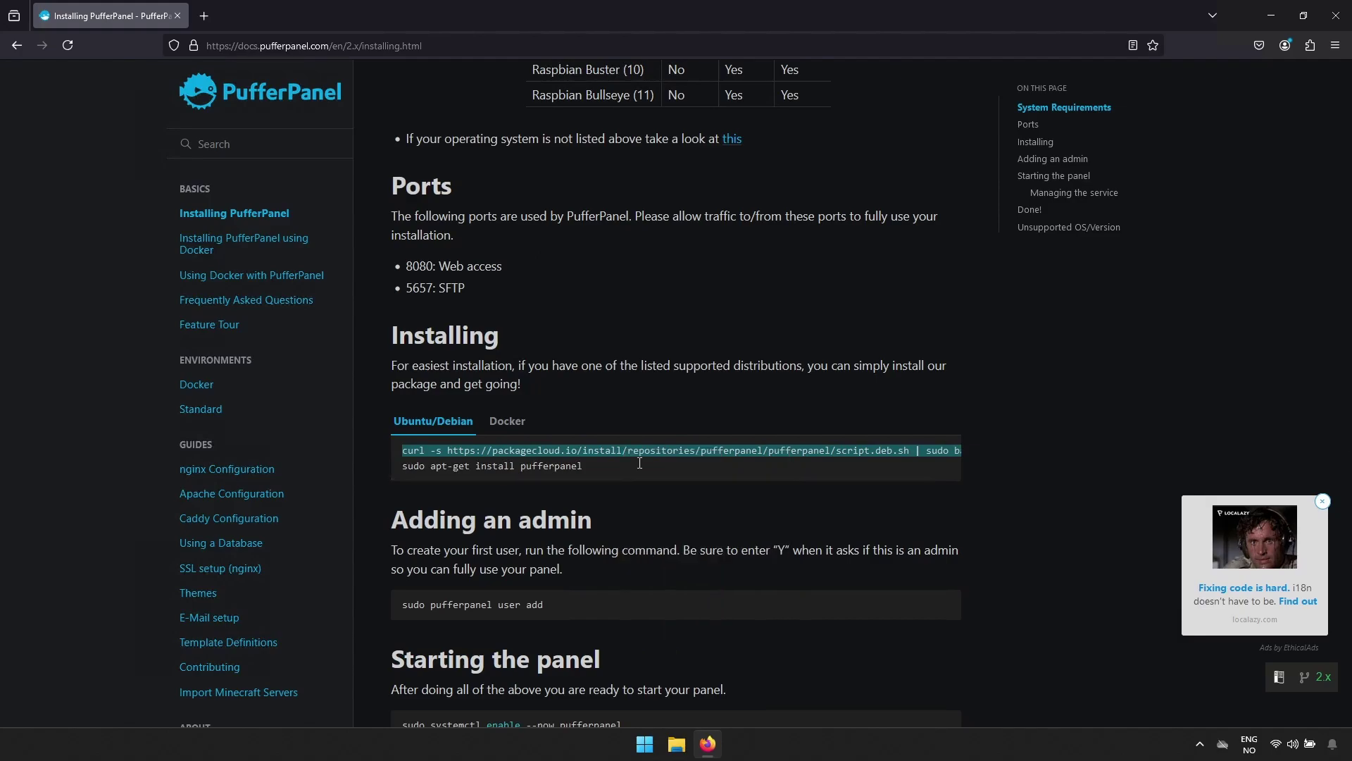
Launch Terminal and SSH into the server at 10.100.111.50, accepting its host key and logging in.
click(650, 745)
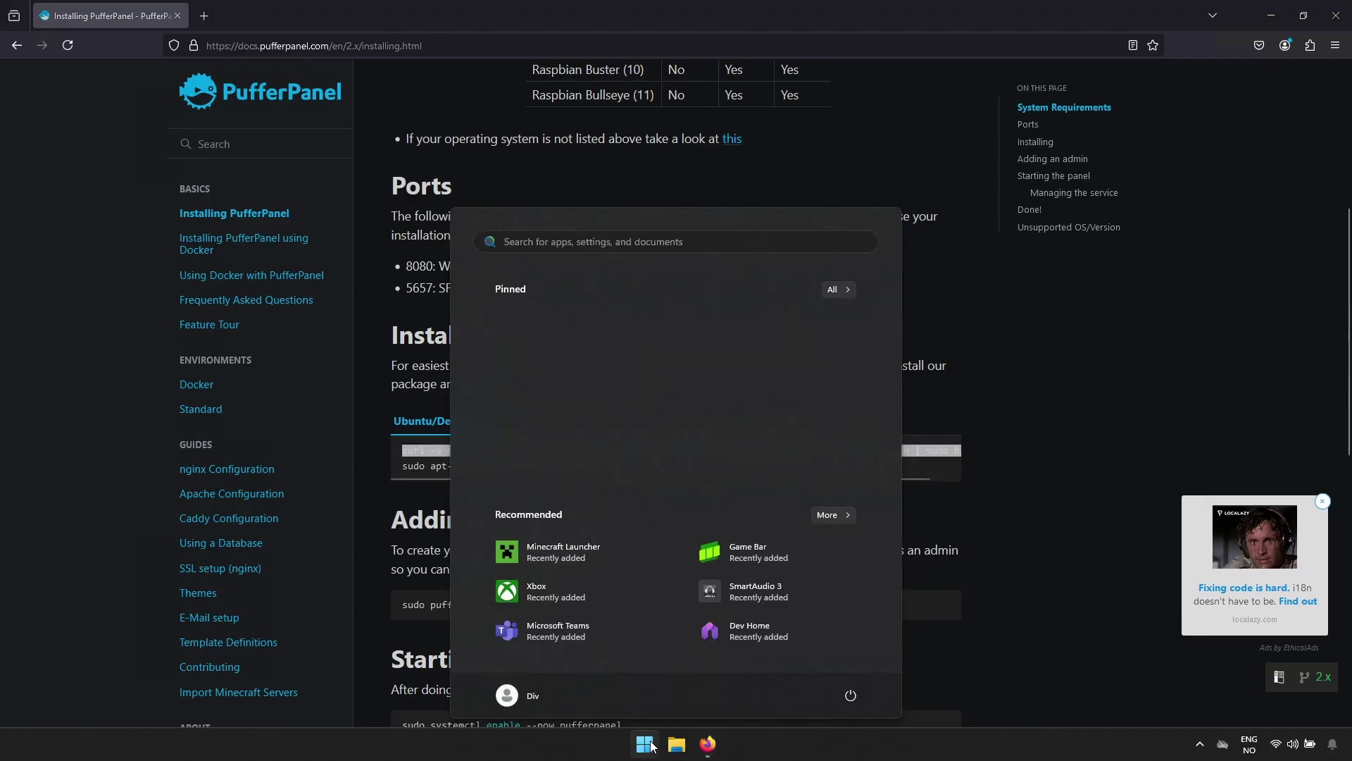
text(terminal)
key(Return)
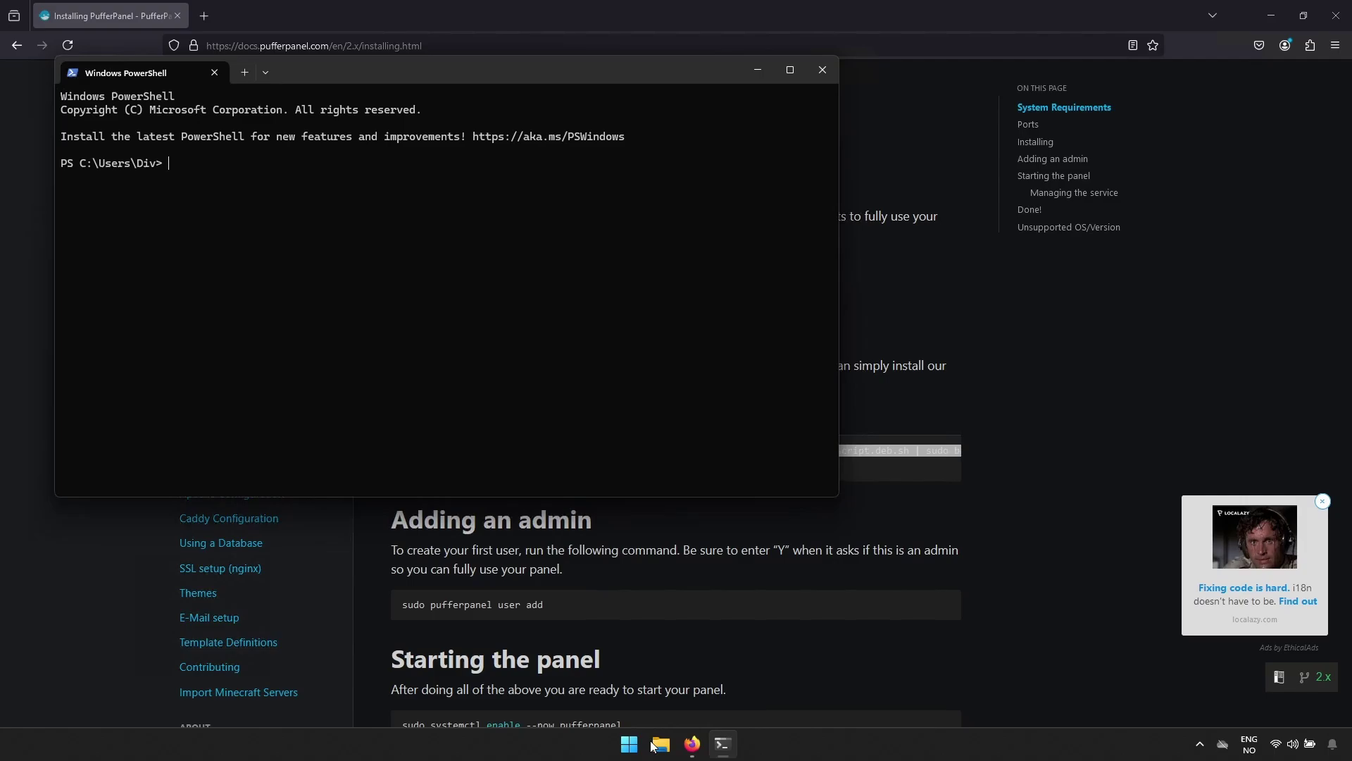
text(ssh div@10.100.111.50)
key(Return)
text(yes)
key(Return)
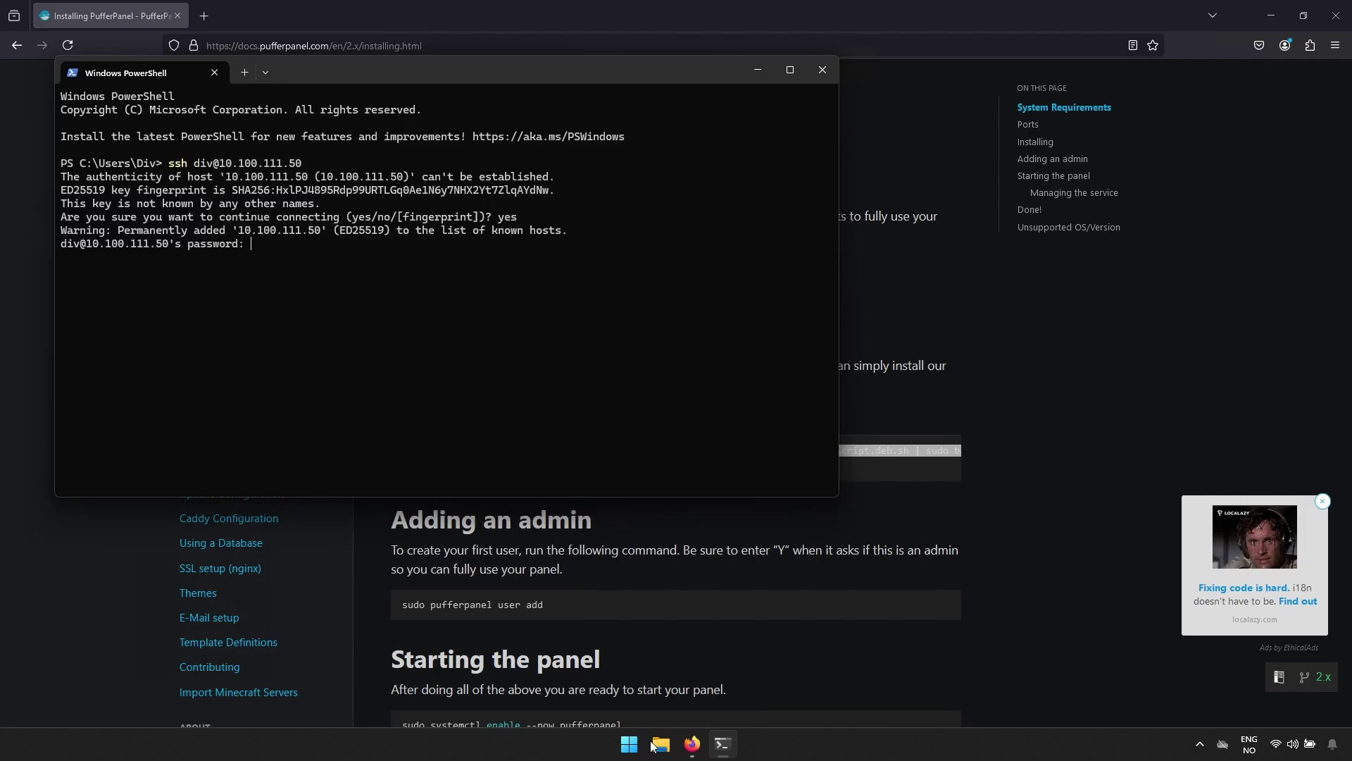
key(Return)
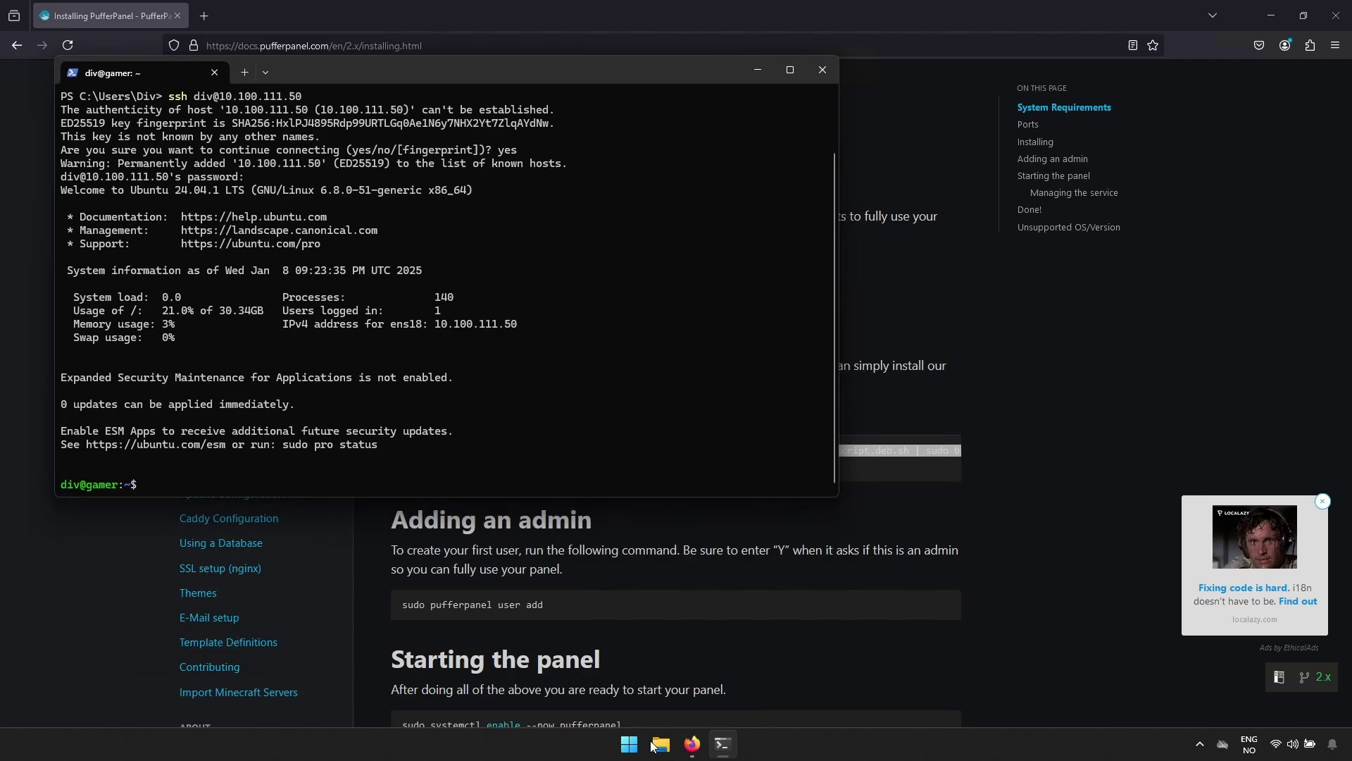
Run sudo apt update and change into /tmp.
text(sudo apt update)
key(Return)
key(Return)
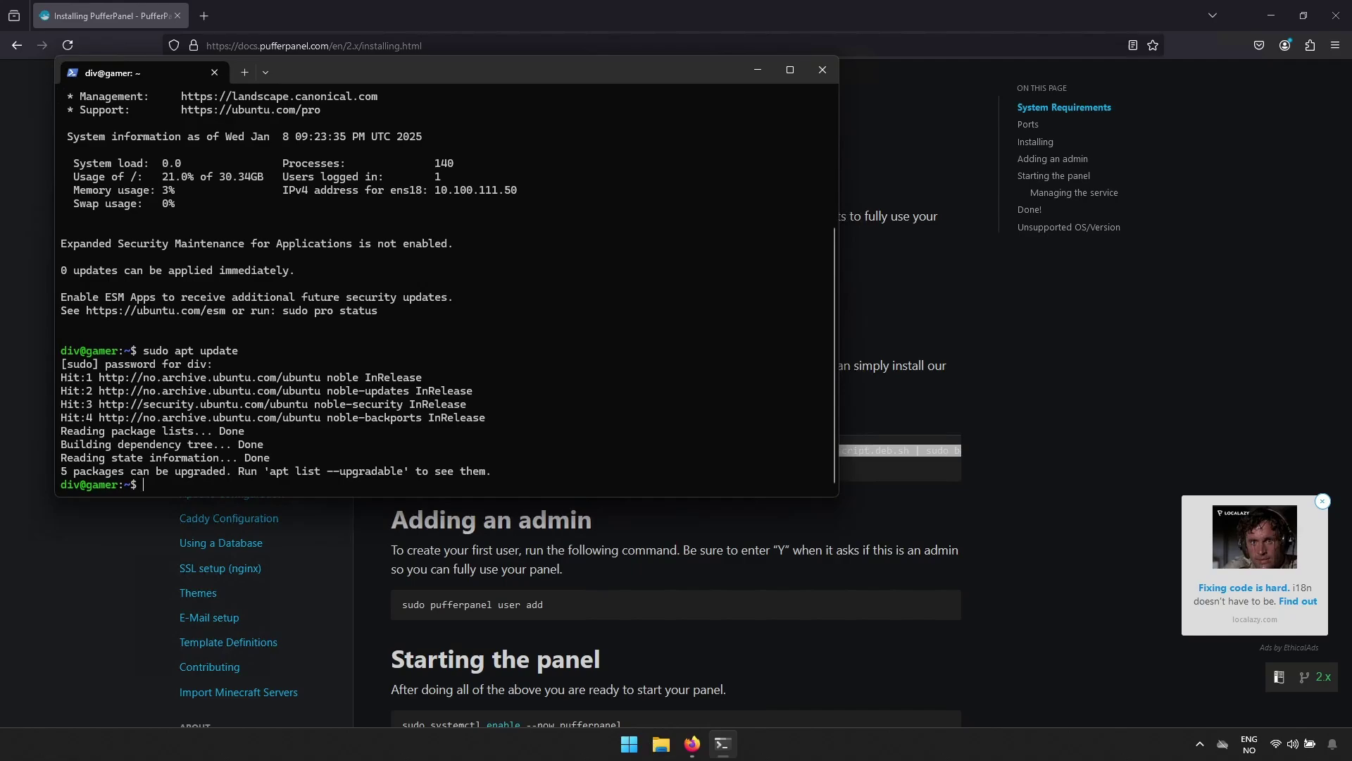
text(cd /tmp/)
key(Return)
Run the pasted curl repository script, then install pufferpanel 2.7.1 with sudo apt-get install pufferpanel.
right_click(326, 483)
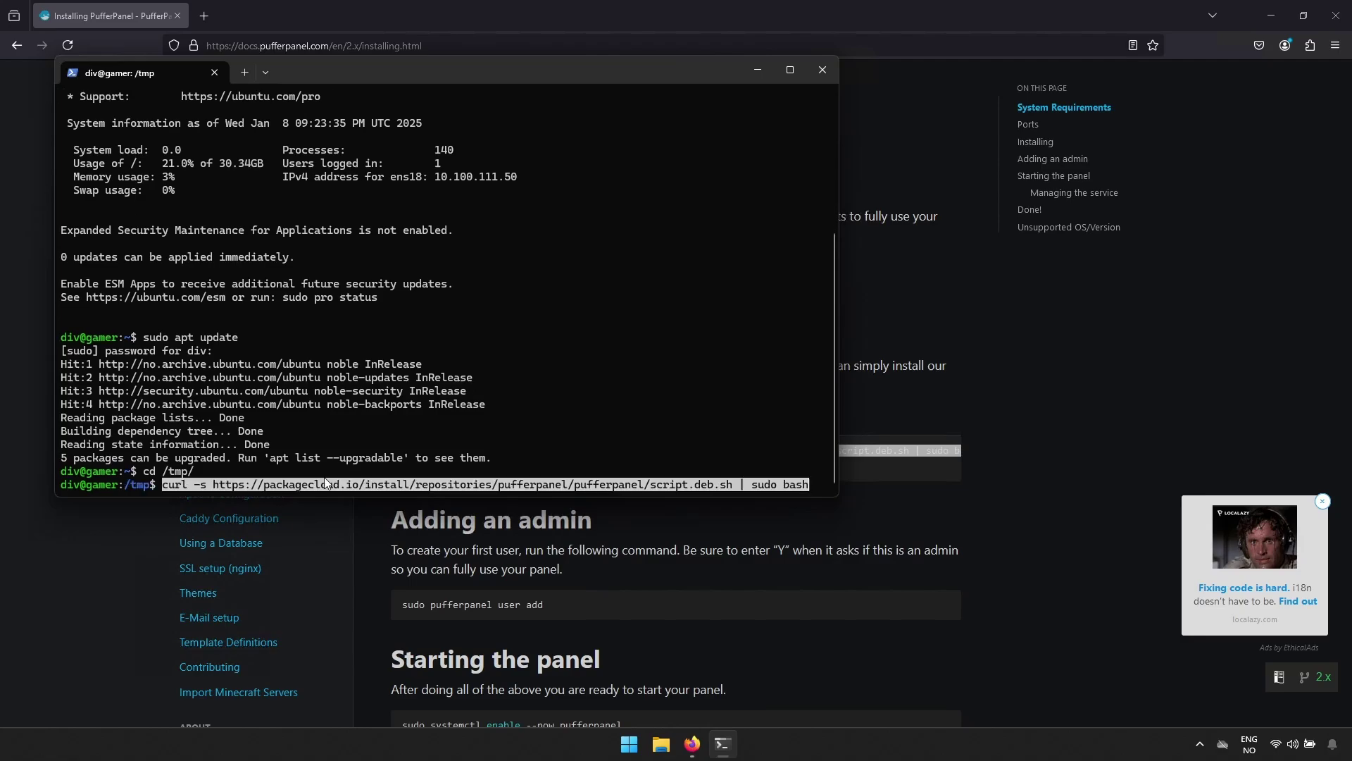
key(Return)
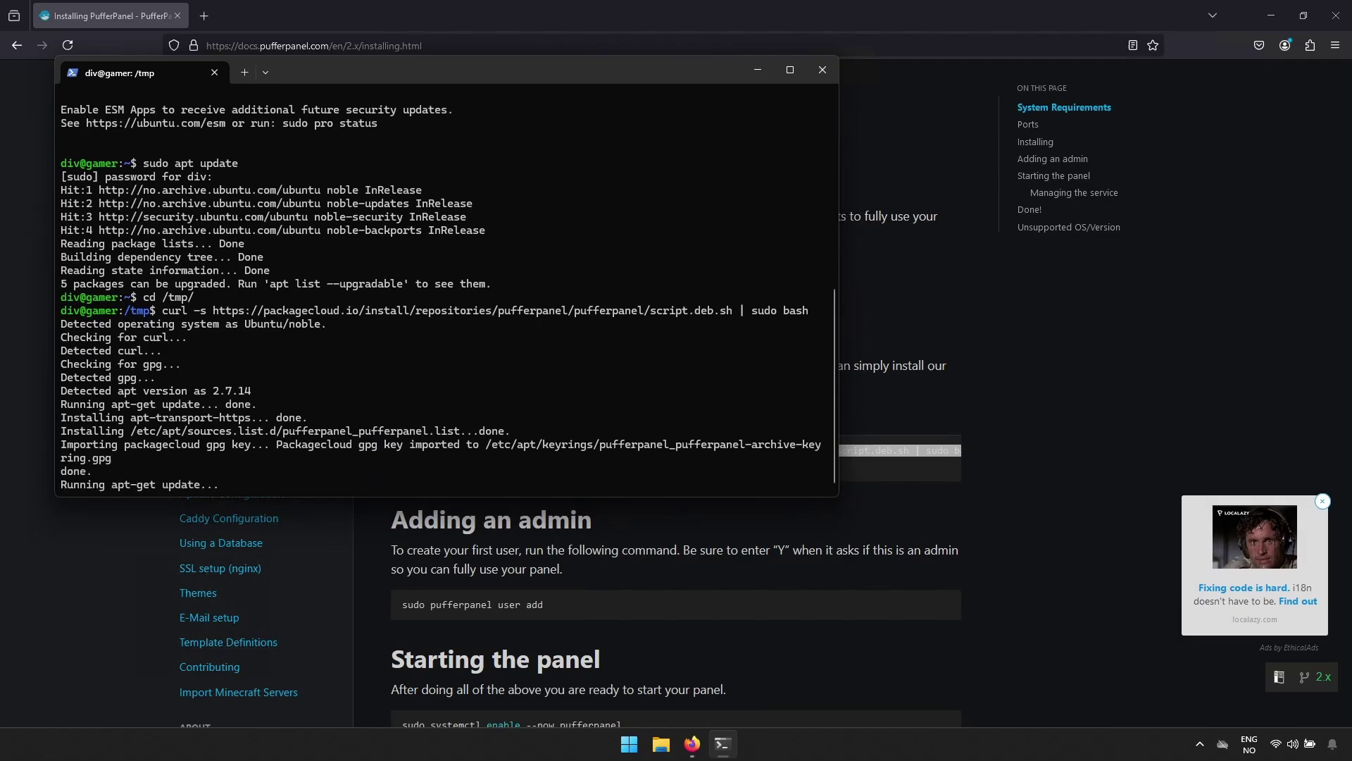
click(484, 532)
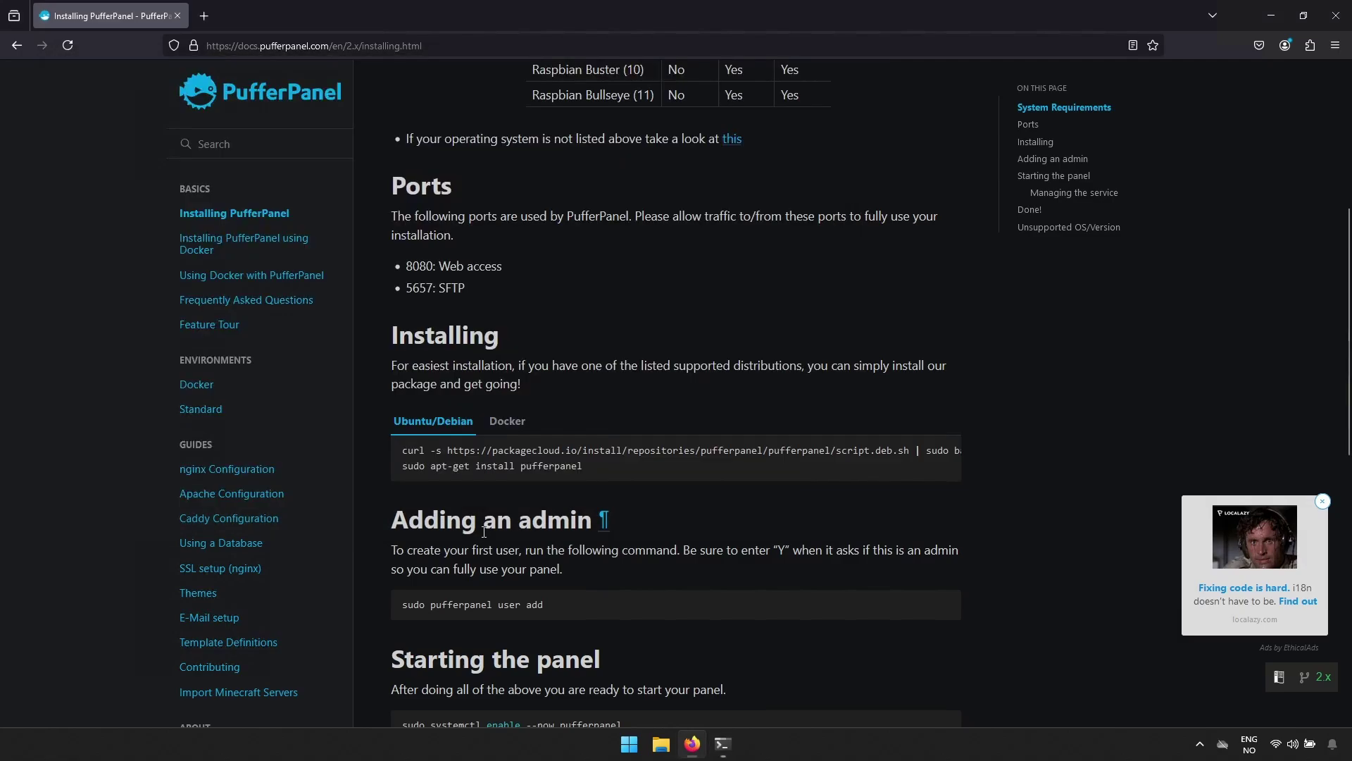
triple_click(555, 468)
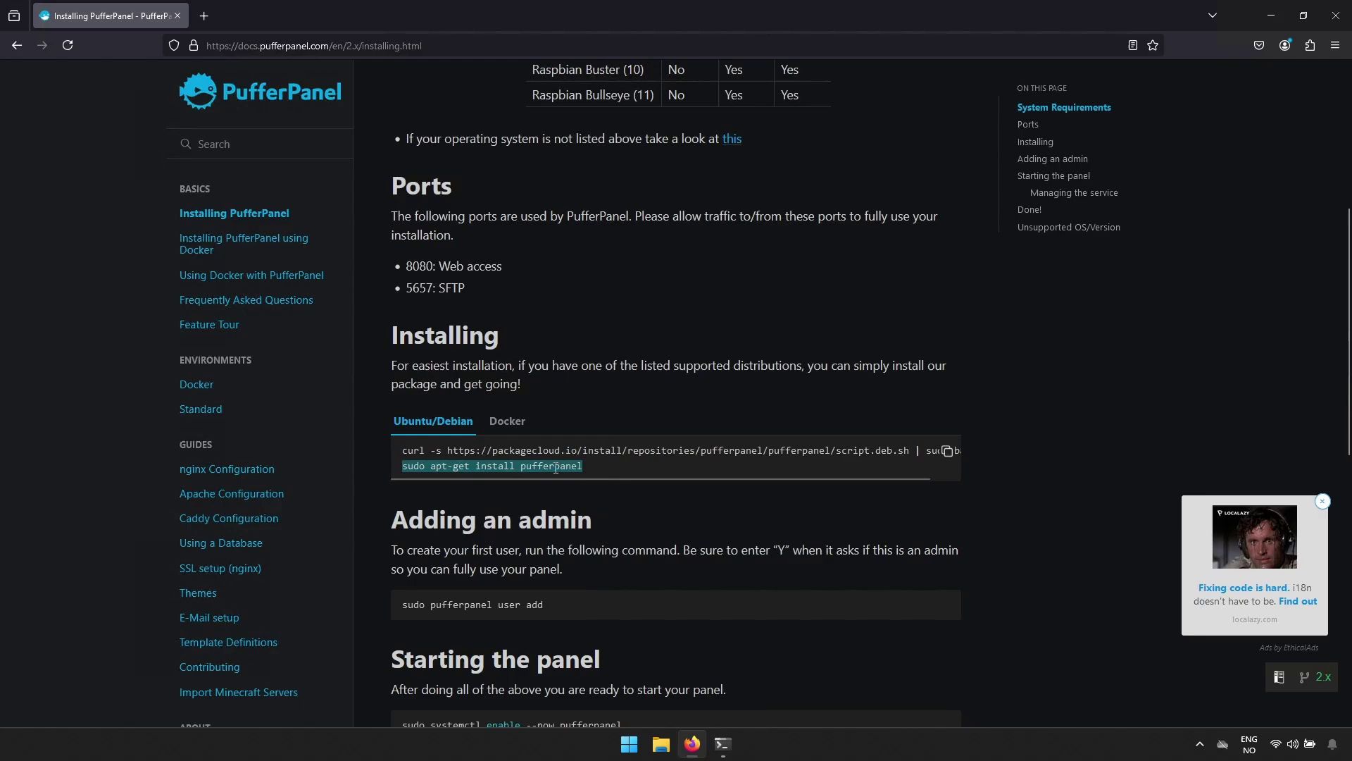
right_click(555, 469)
click(577, 483)
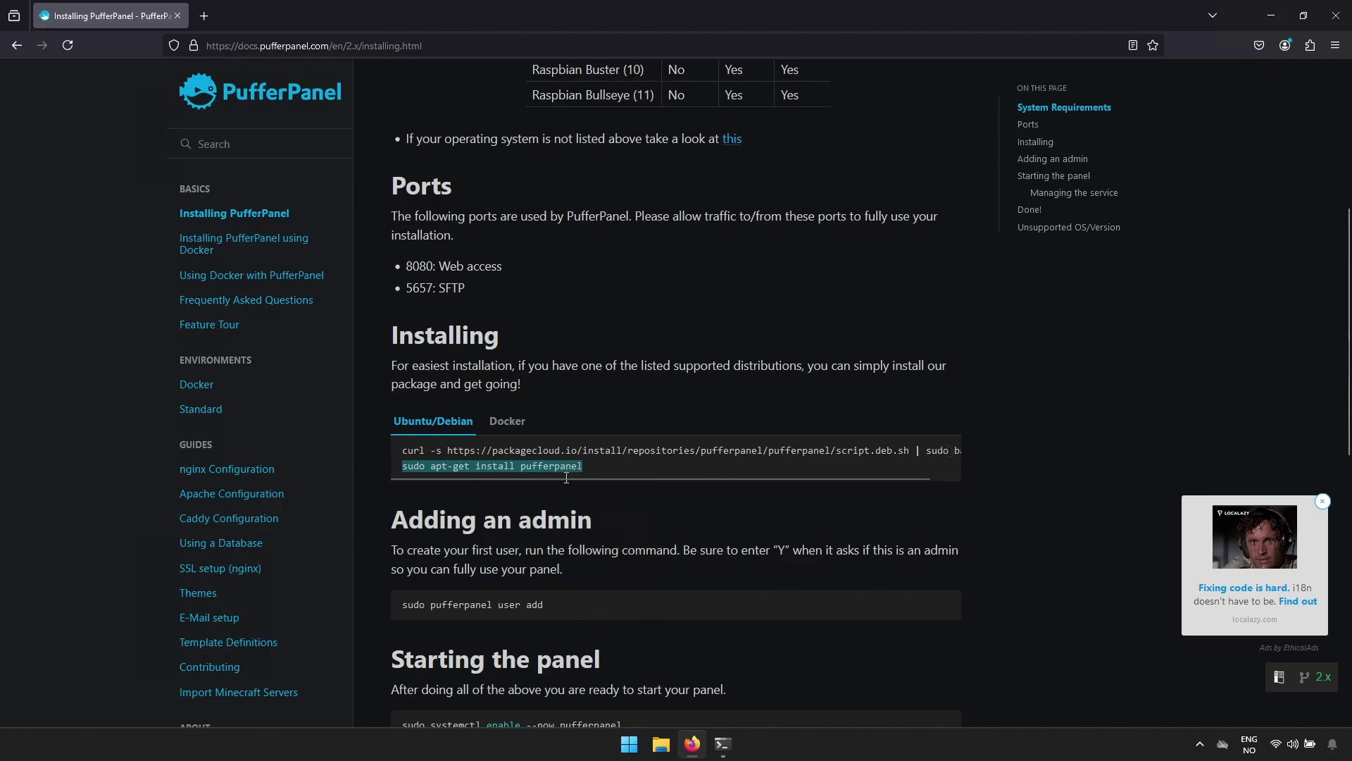
click(723, 743)
key(ctrl+v)
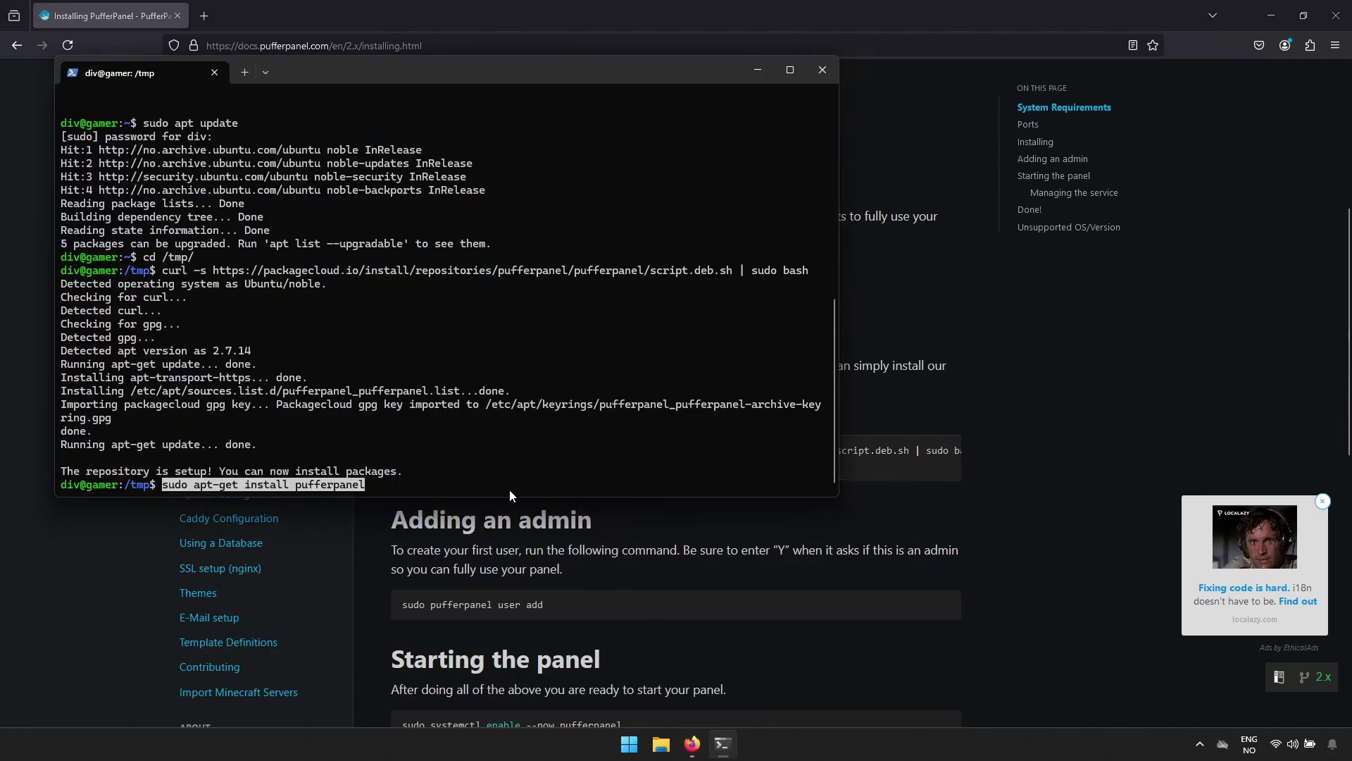
key(Return)
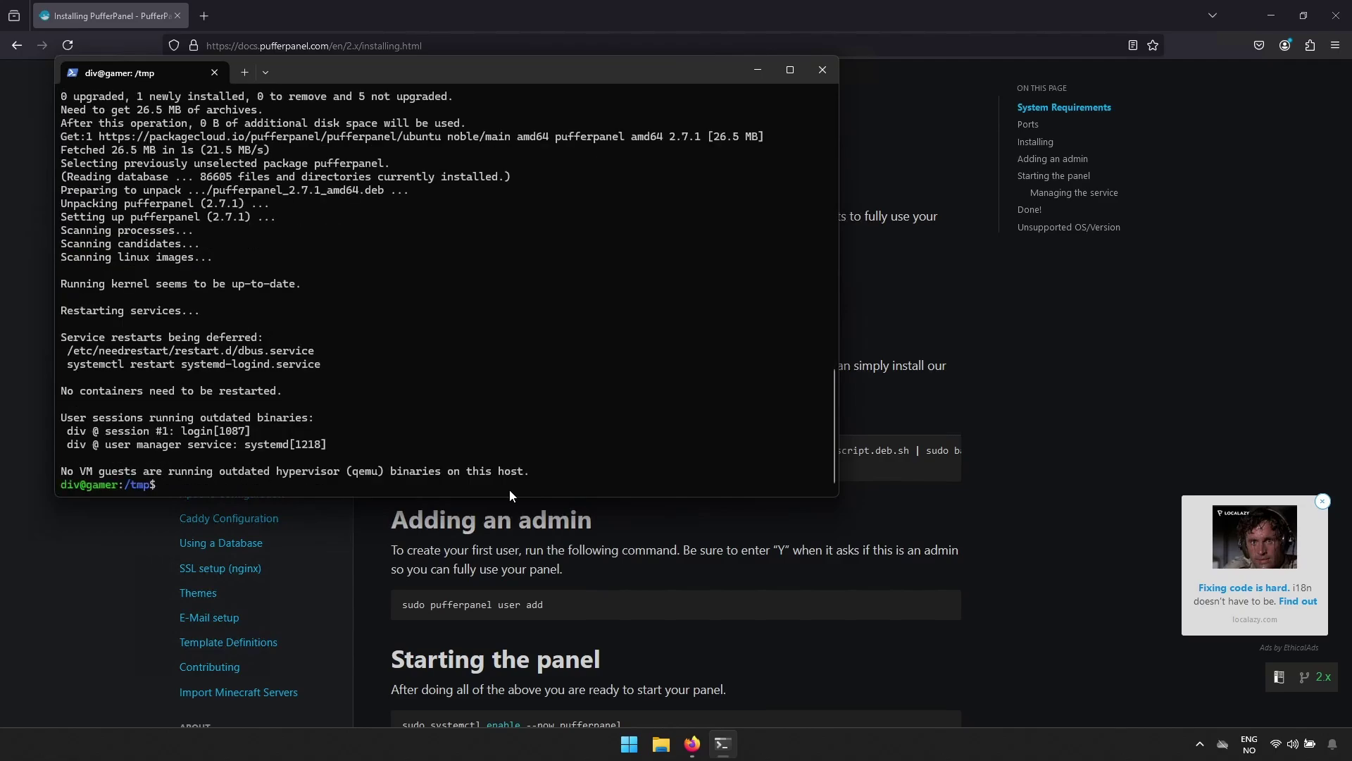
Add an admin panel user via sudo pufferpanel user add, entering username, email and password.
text(sudo pufferpanel user add)
key(Return)
text(d)
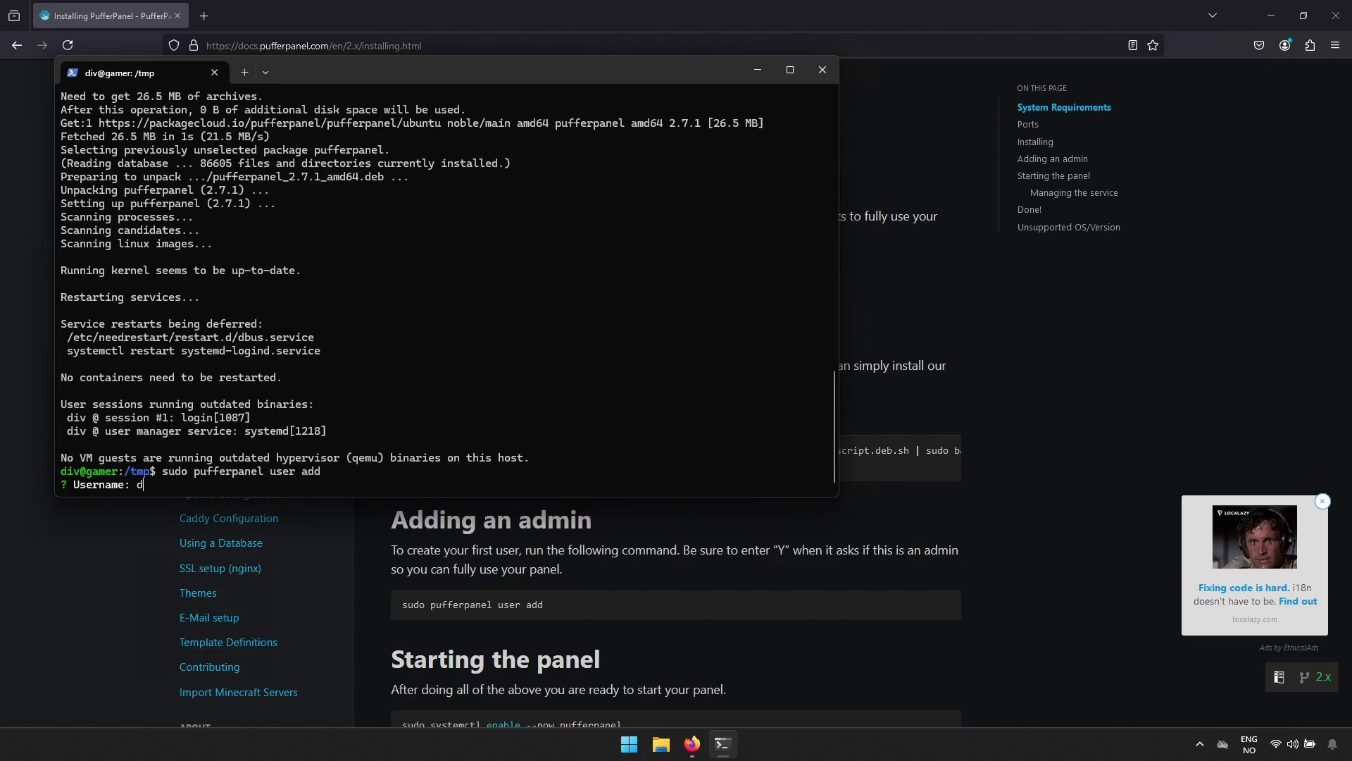
text(ivgitally)
key(Return)
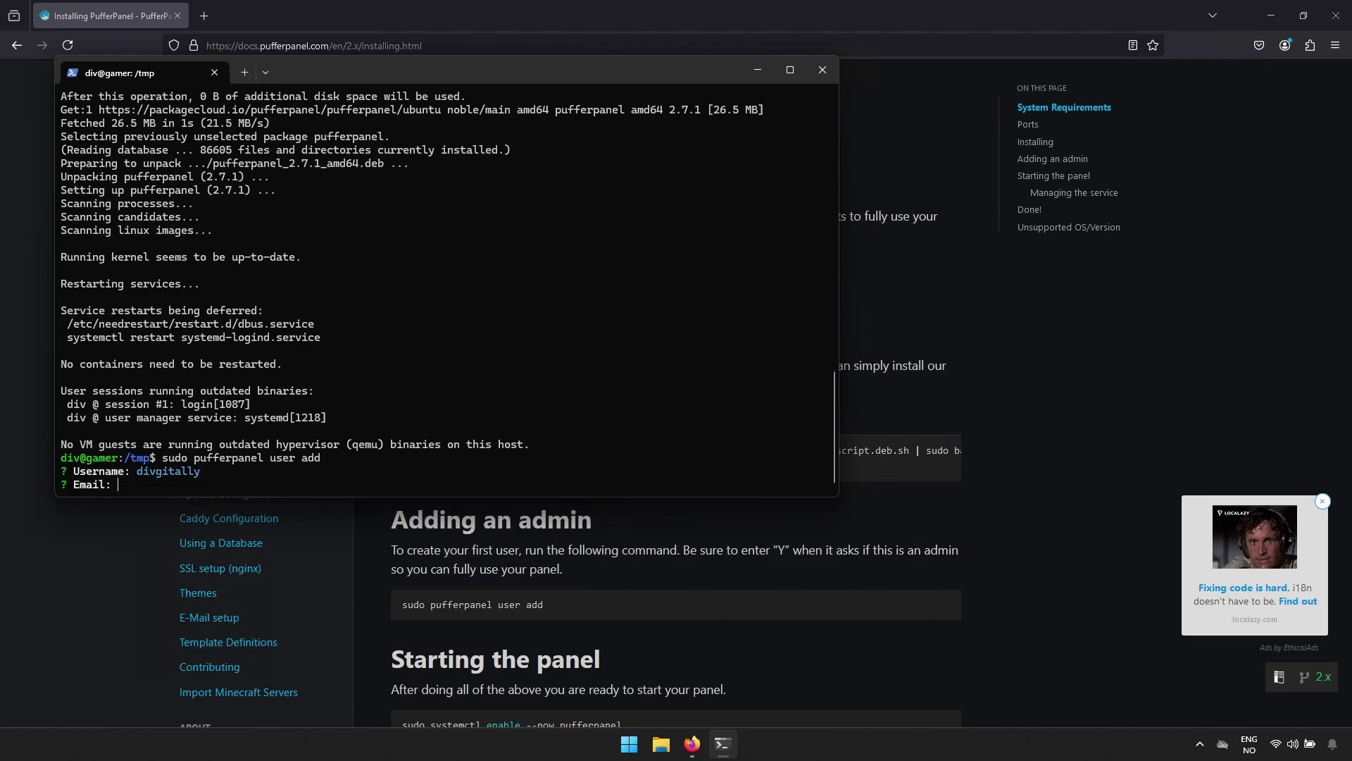
text(1@2.com)
key(Return)
text(***)
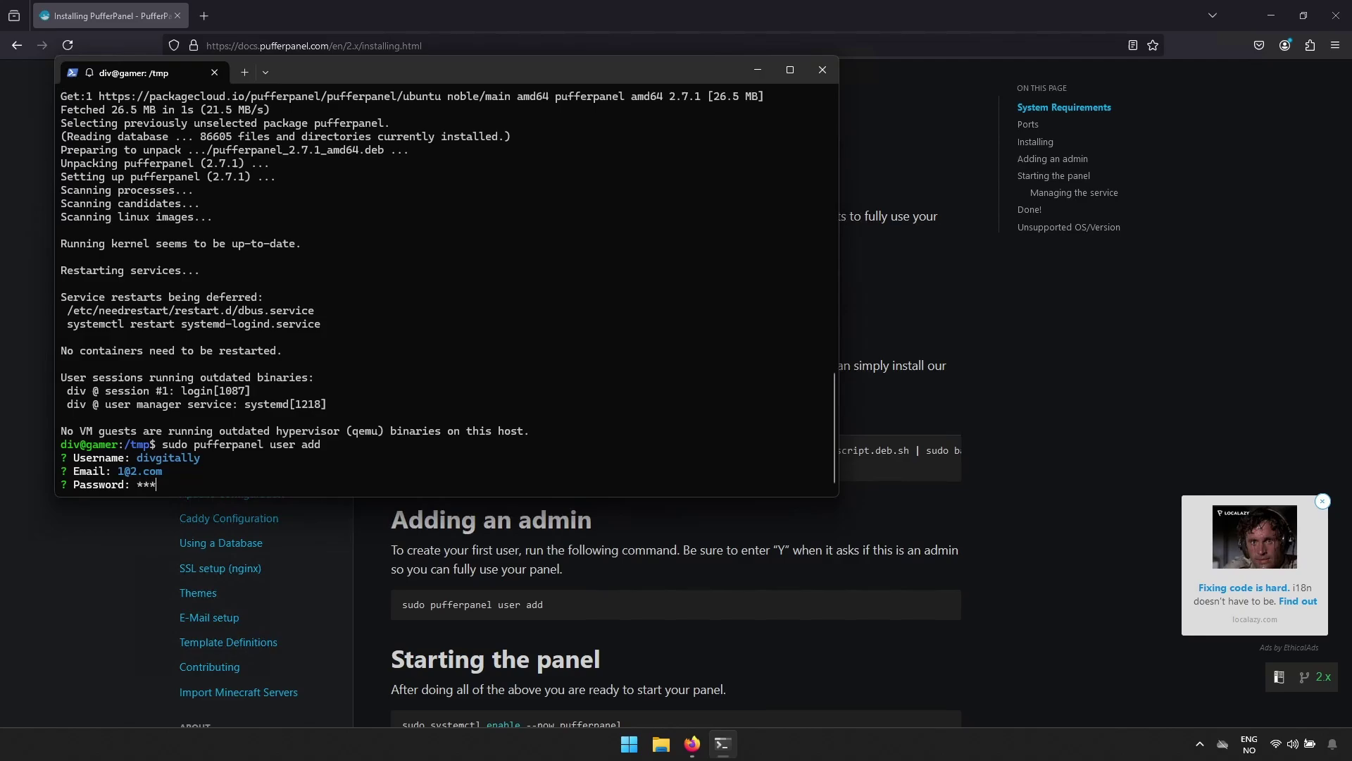
text(*******)
key(Return)
text(*****)
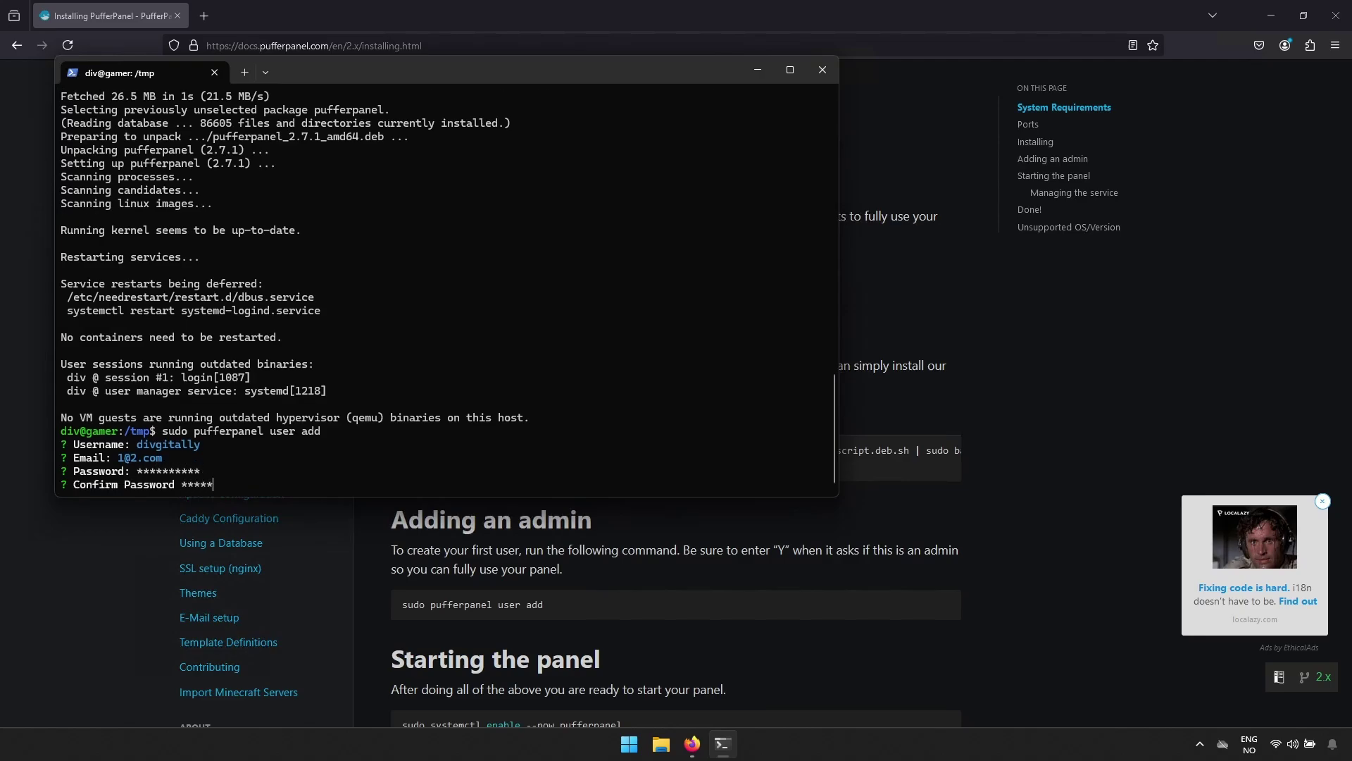
text(*****)
key(Return)
text(y)
key(Return)
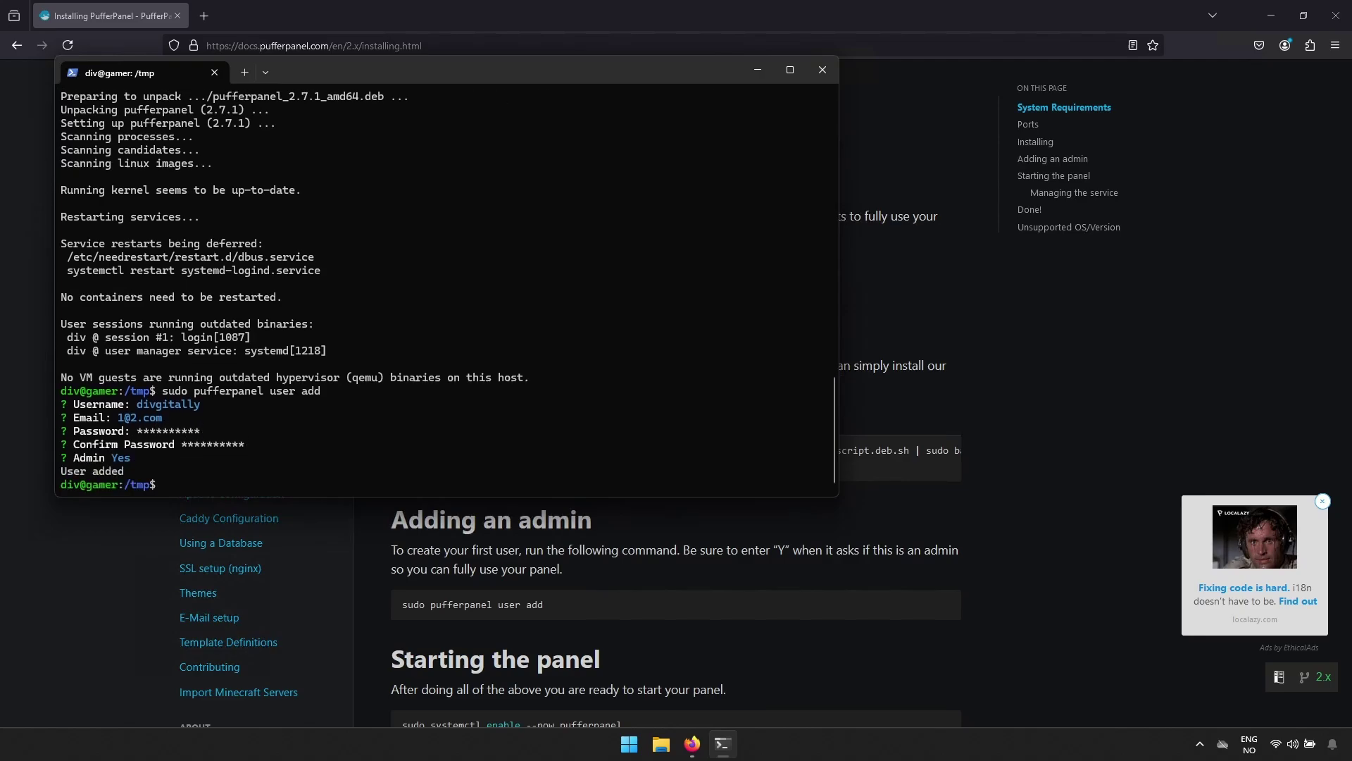
Copy and run sudo systemctl enable --now pufferpanel from the docs.
click(823, 573)
scroll(823, 573, down, 5)
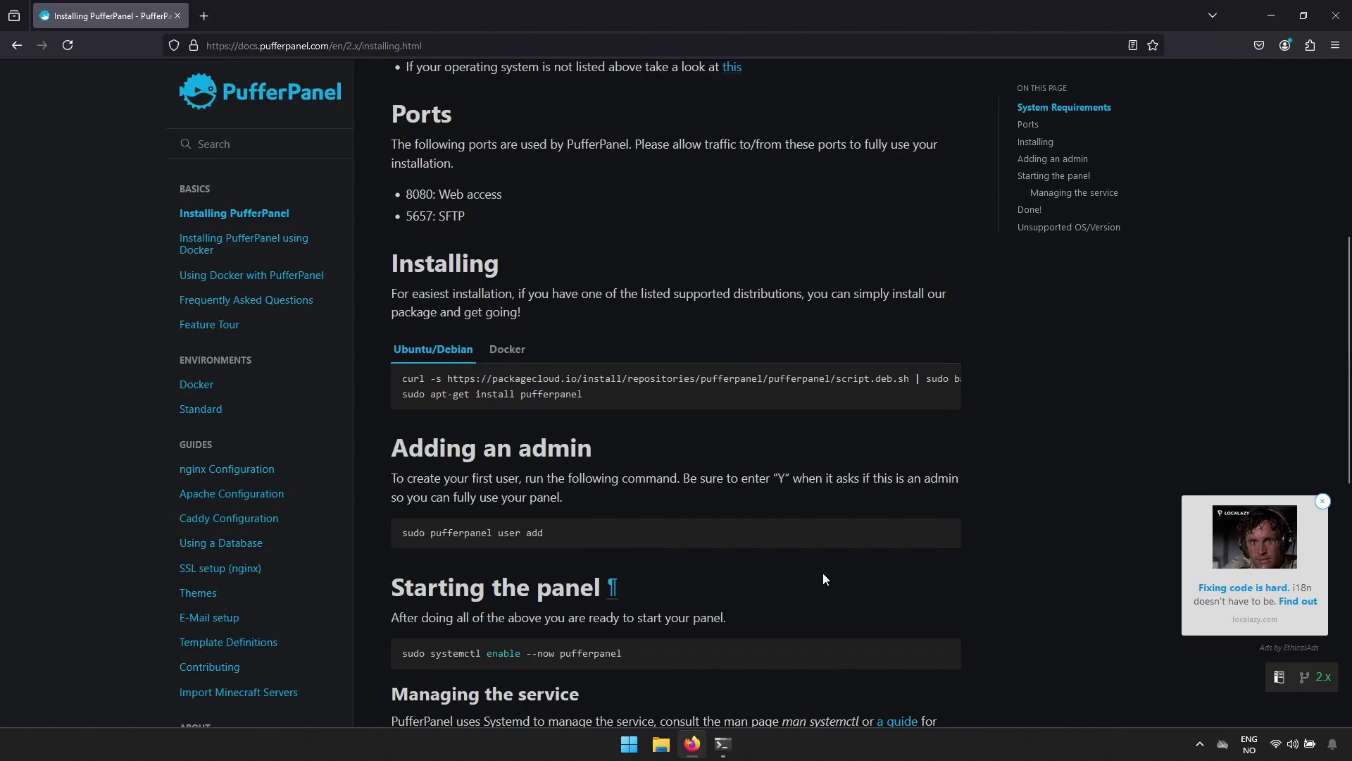
triple_click(606, 437)
right_click(606, 437)
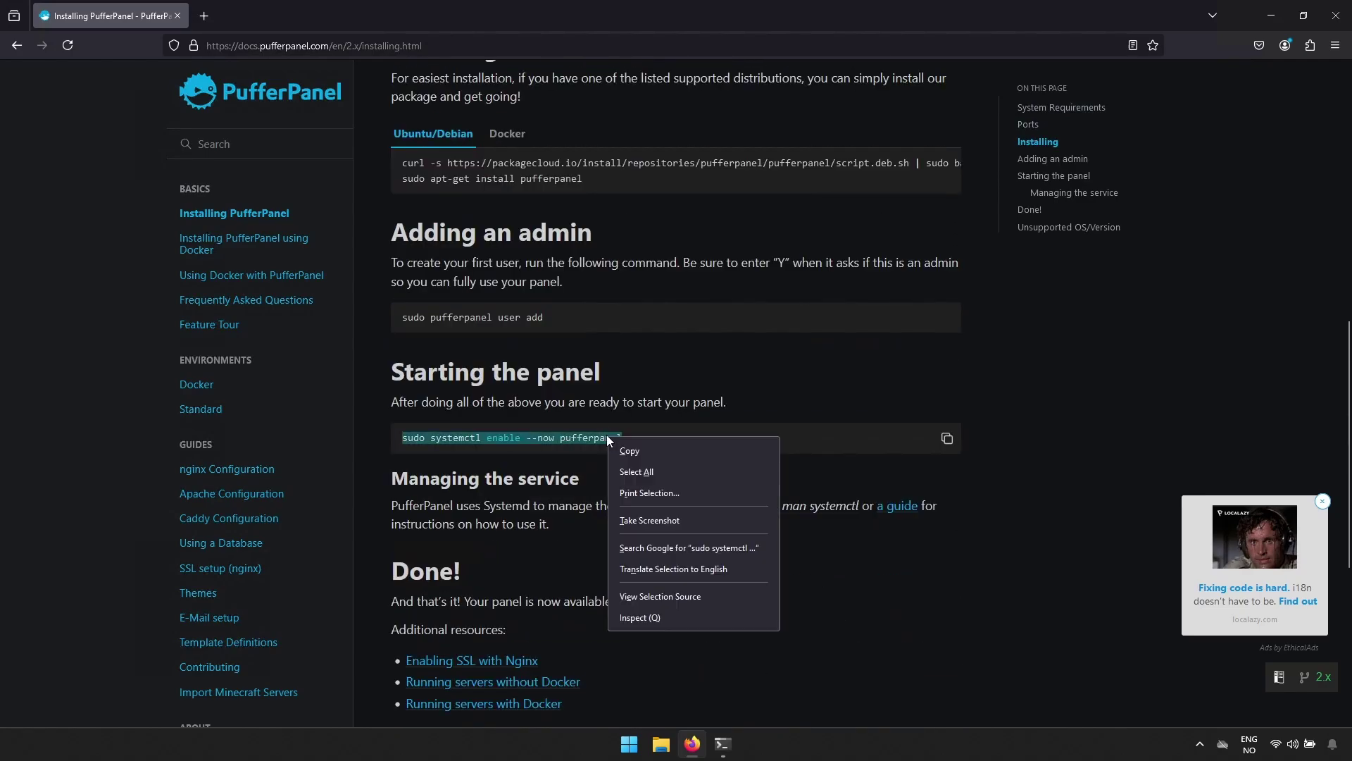
click(634, 448)
click(724, 744)
key(ctrl+v)
key(Return)
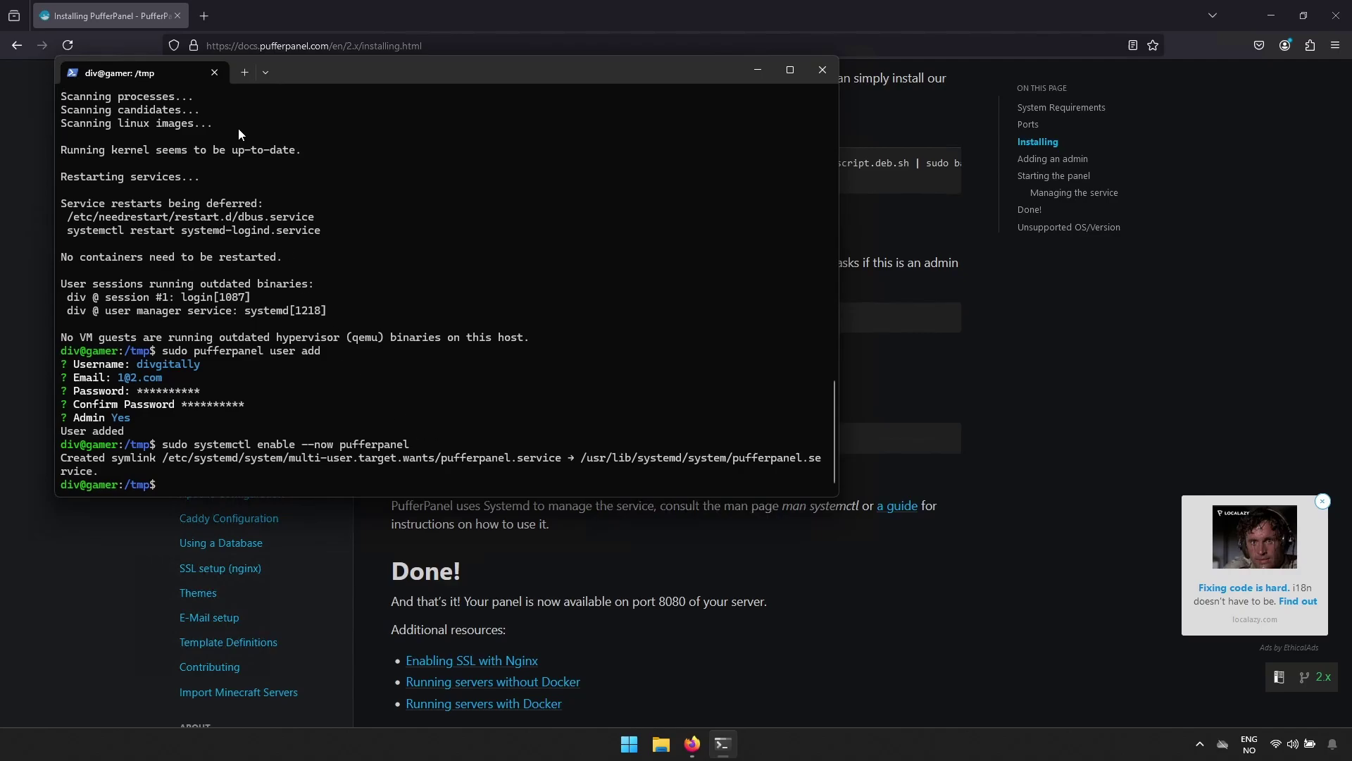
Open 10.100.111.50:8080 in a new tab and log in with the admin email and password.
click(203, 18)
text(10.)
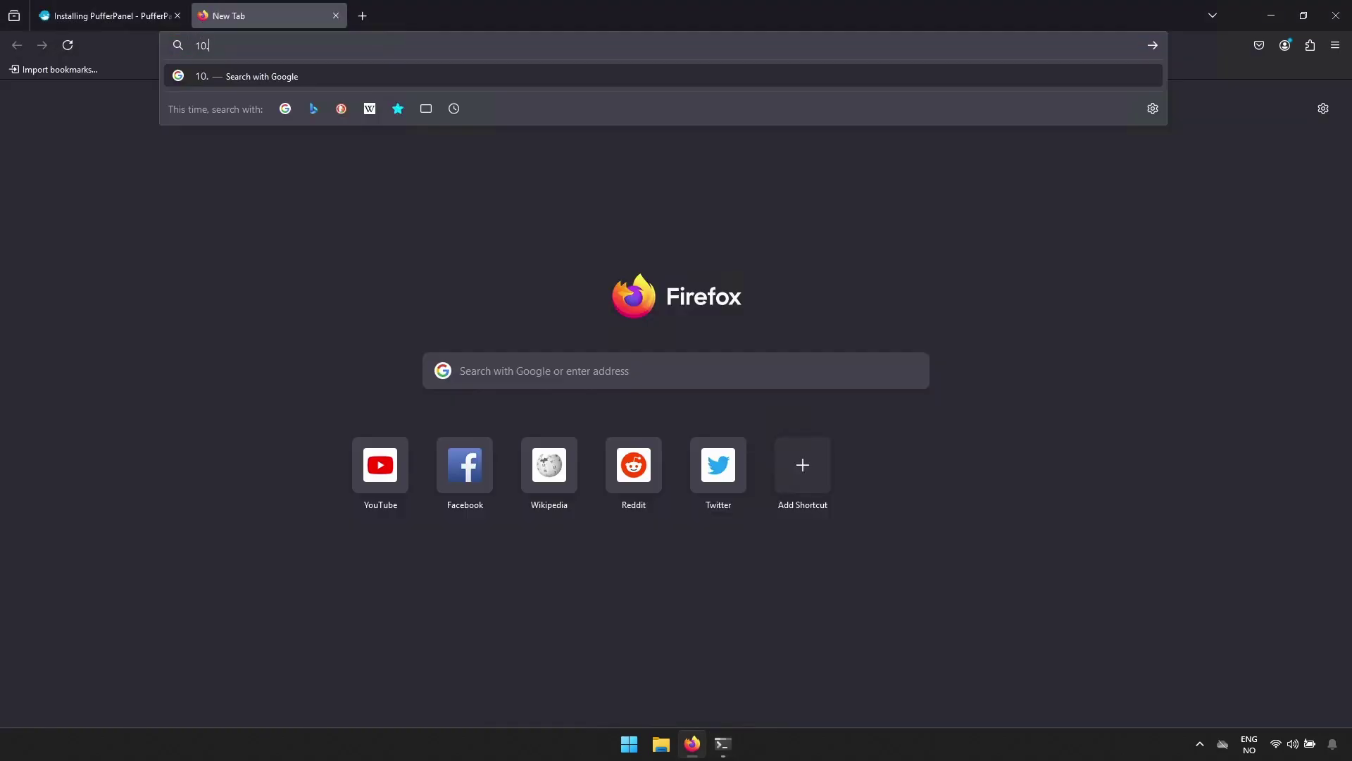
text(100.111.50)
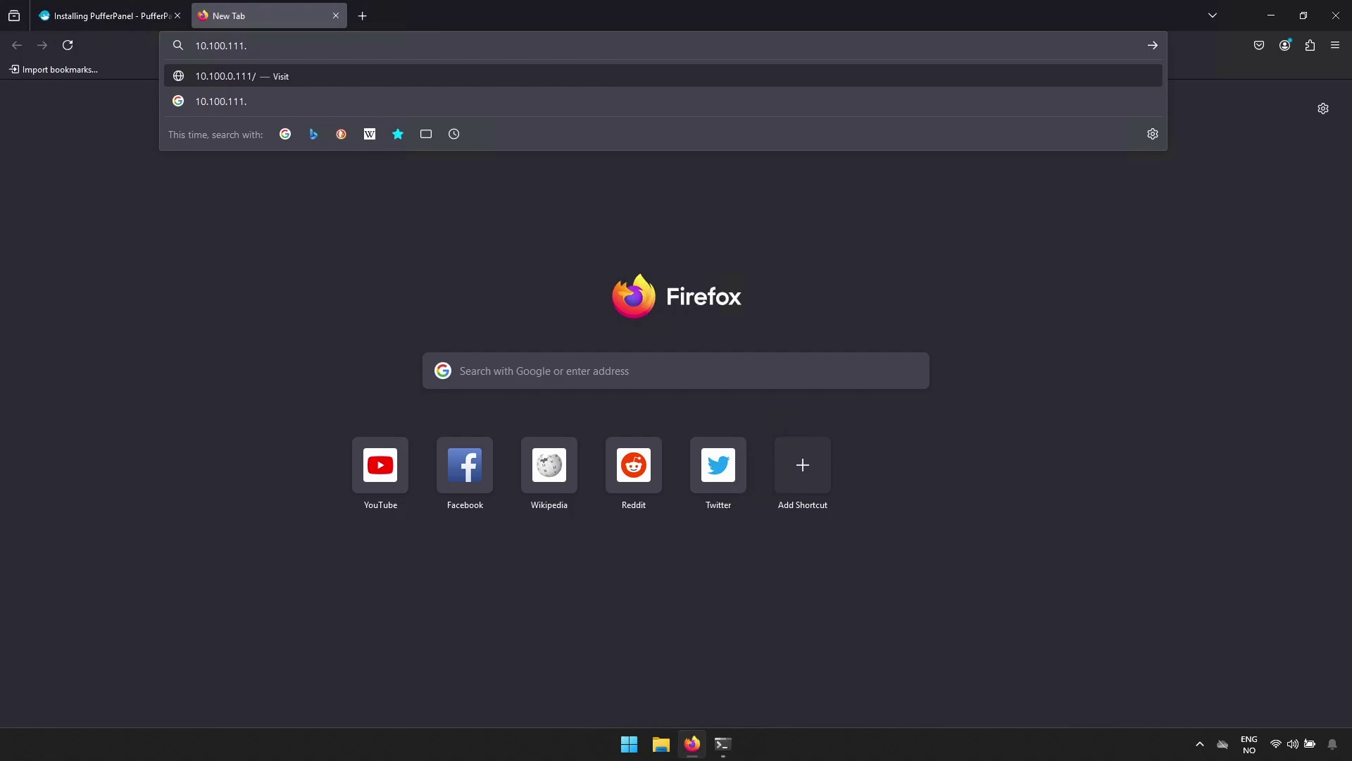
text(:8080/auth/login)
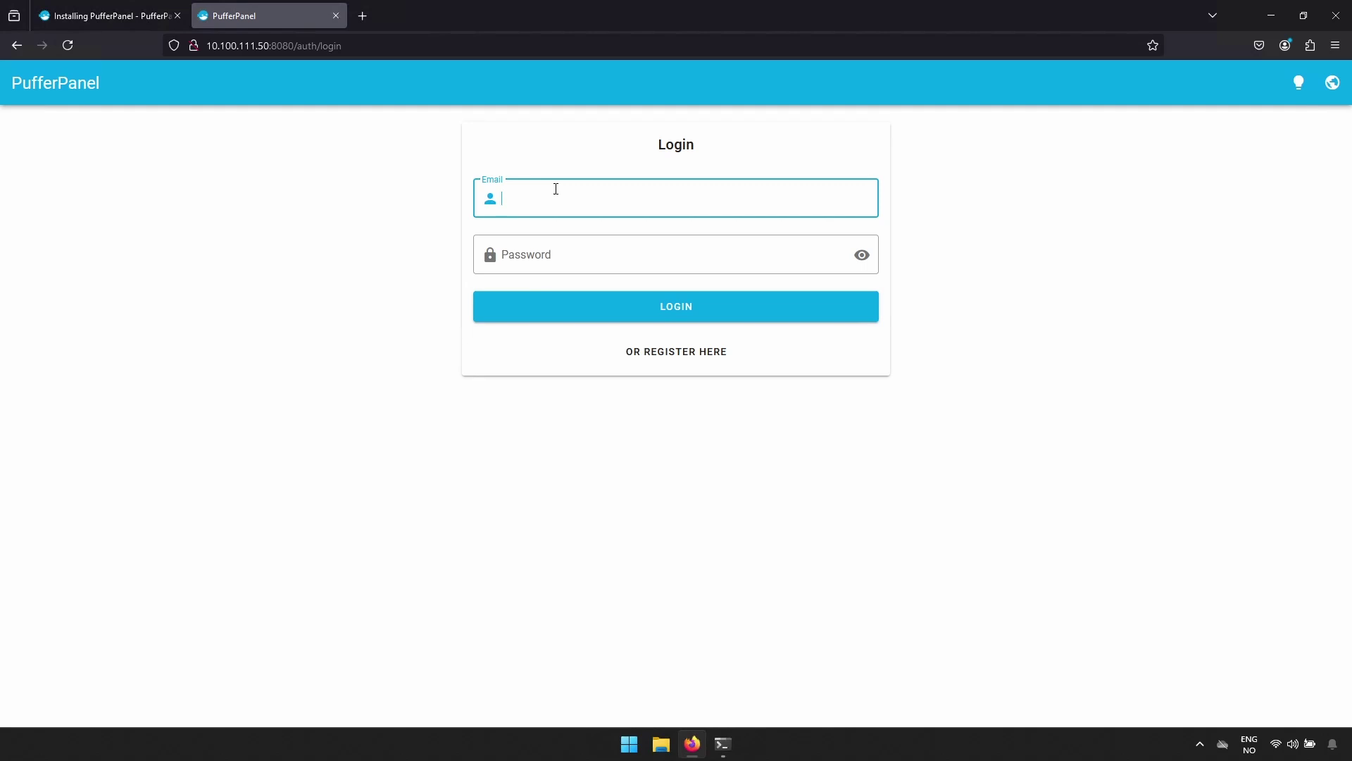
text(1@2.com)
key(Tab)
text(123456789)
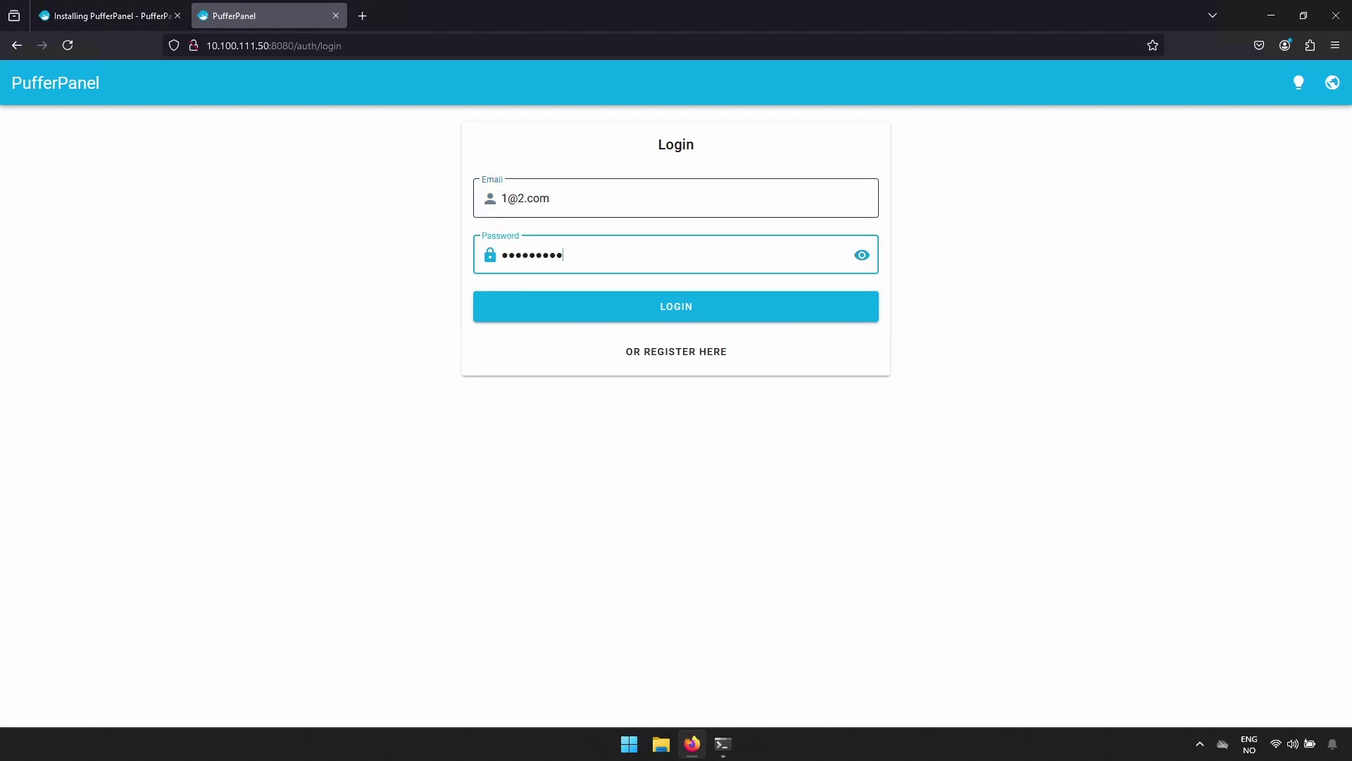
key(Return)
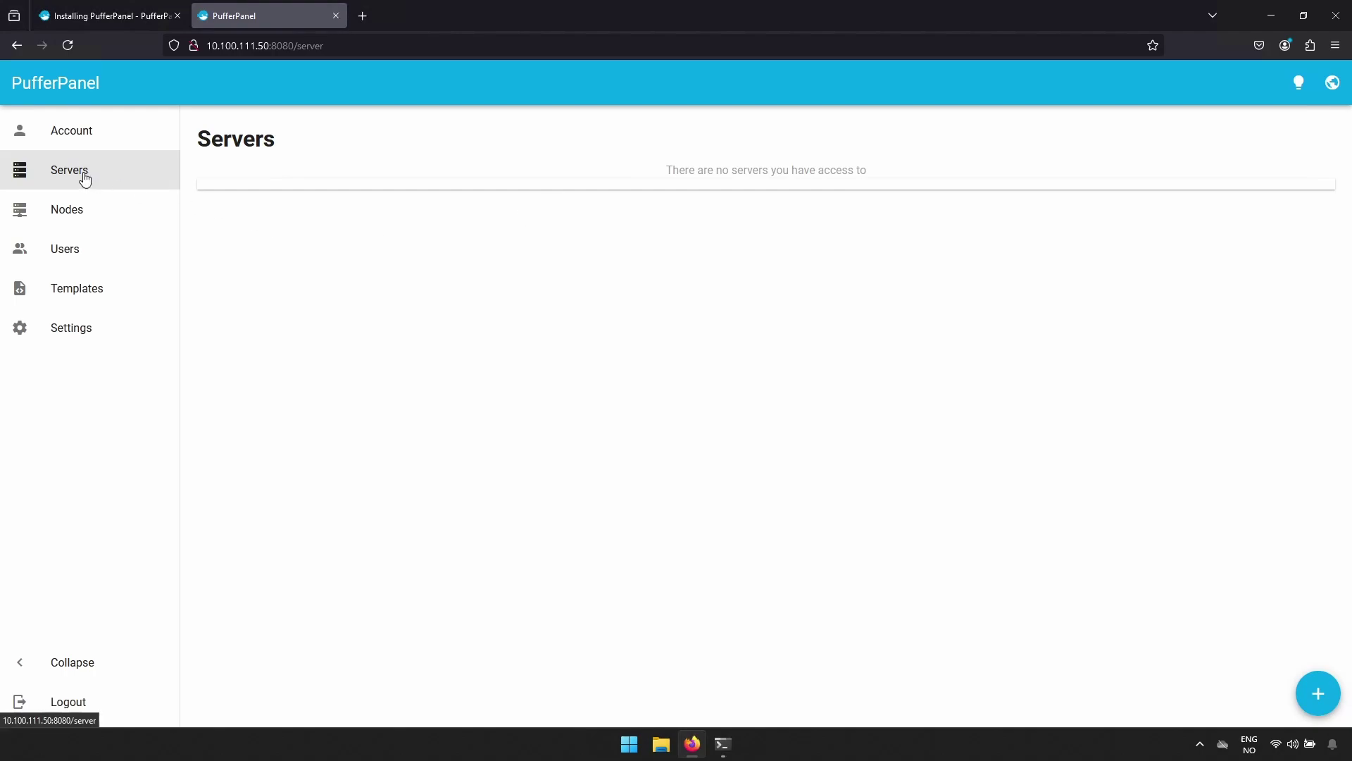
Look through the Account, Nodes and Users pages of the panel.
click(71, 139)
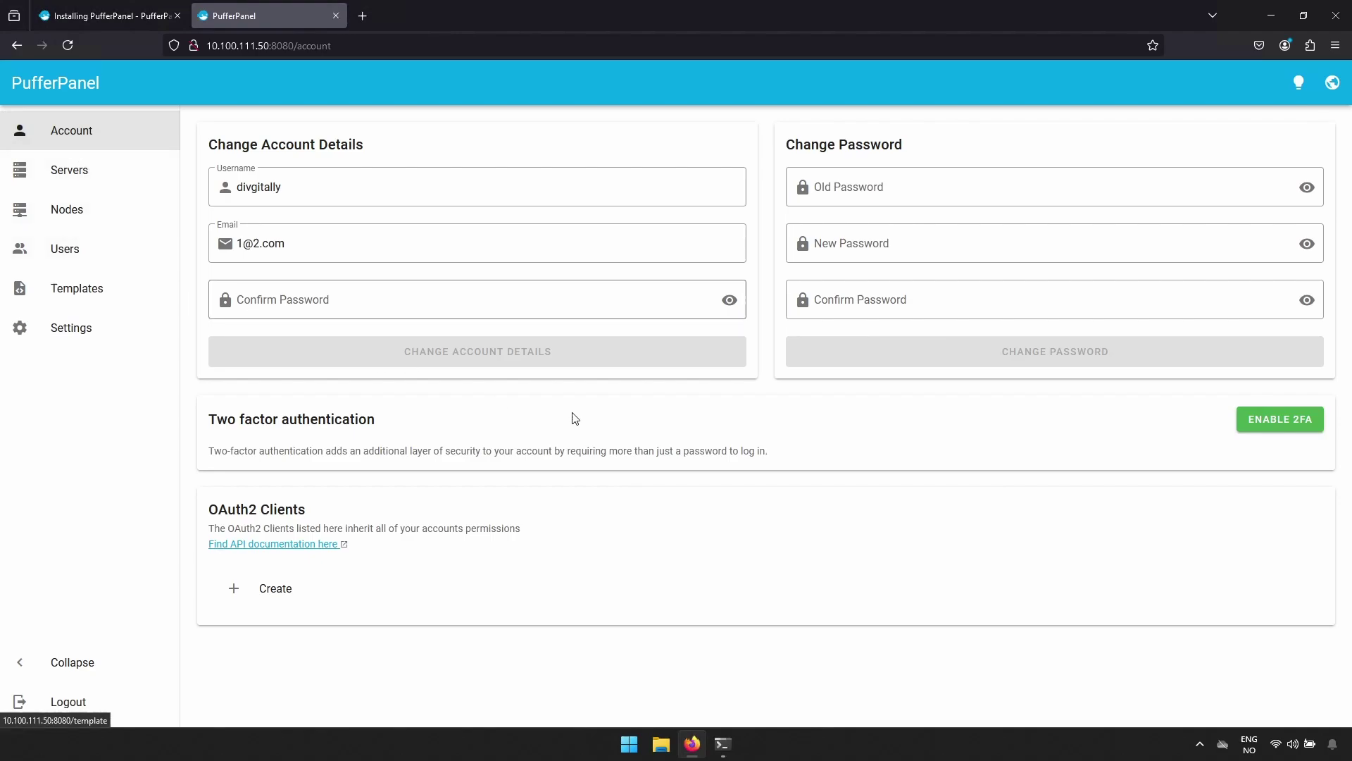
click(84, 216)
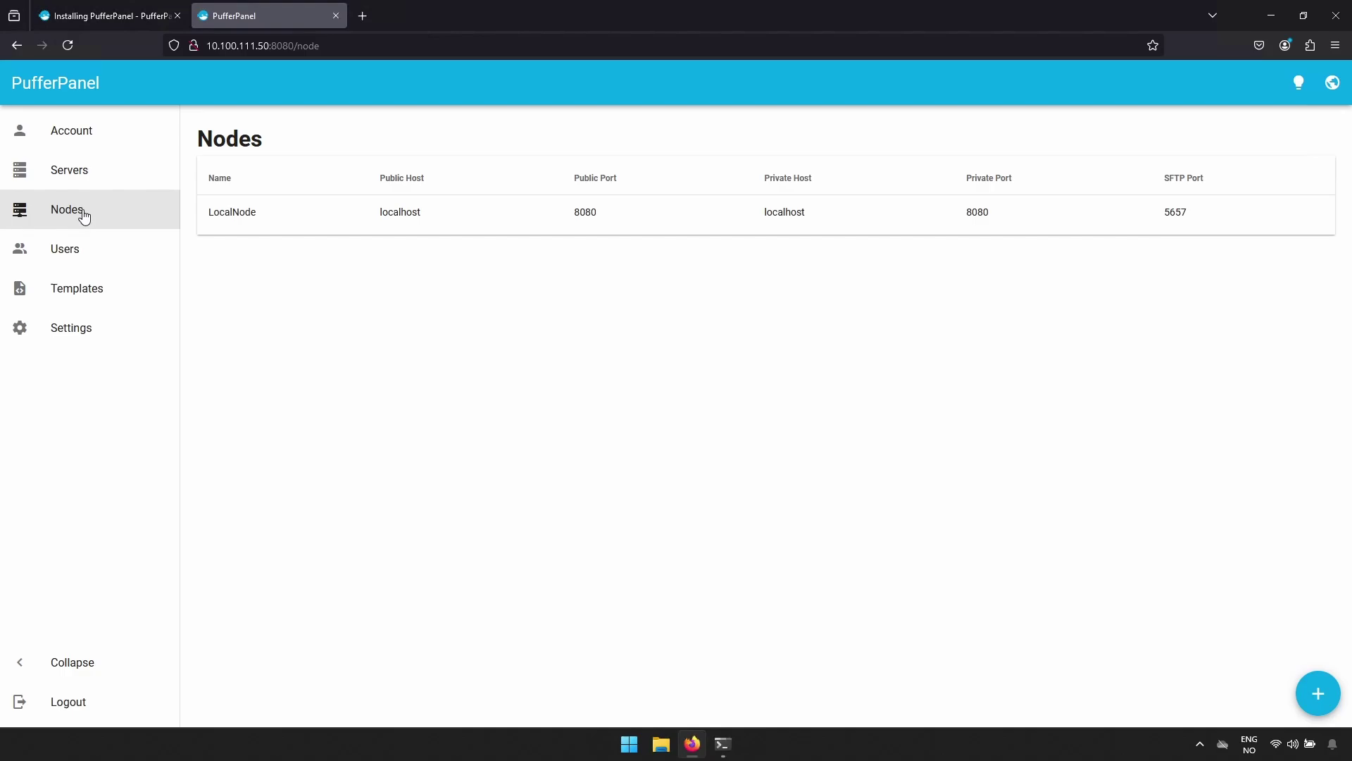
click(83, 259)
Go to Templates and agree to import from the official template repository.
click(70, 291)
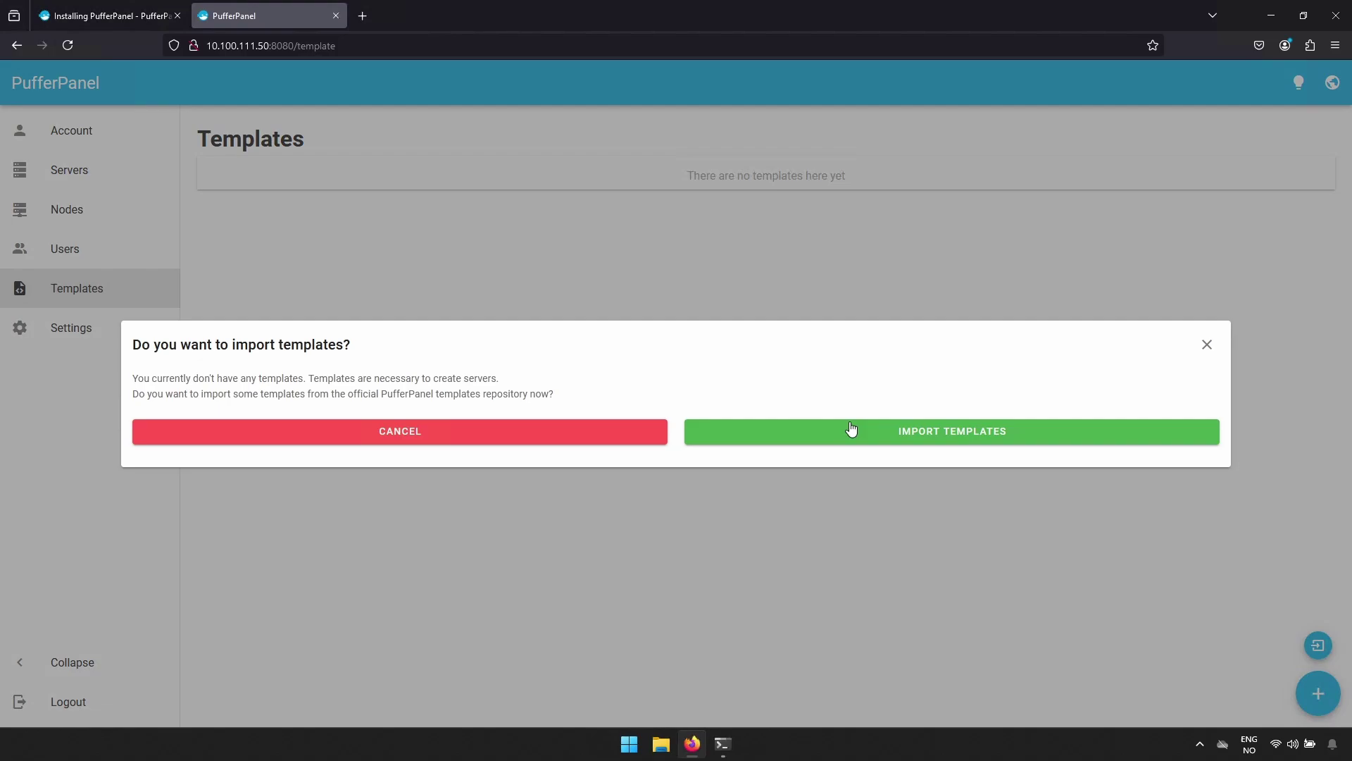
click(885, 448)
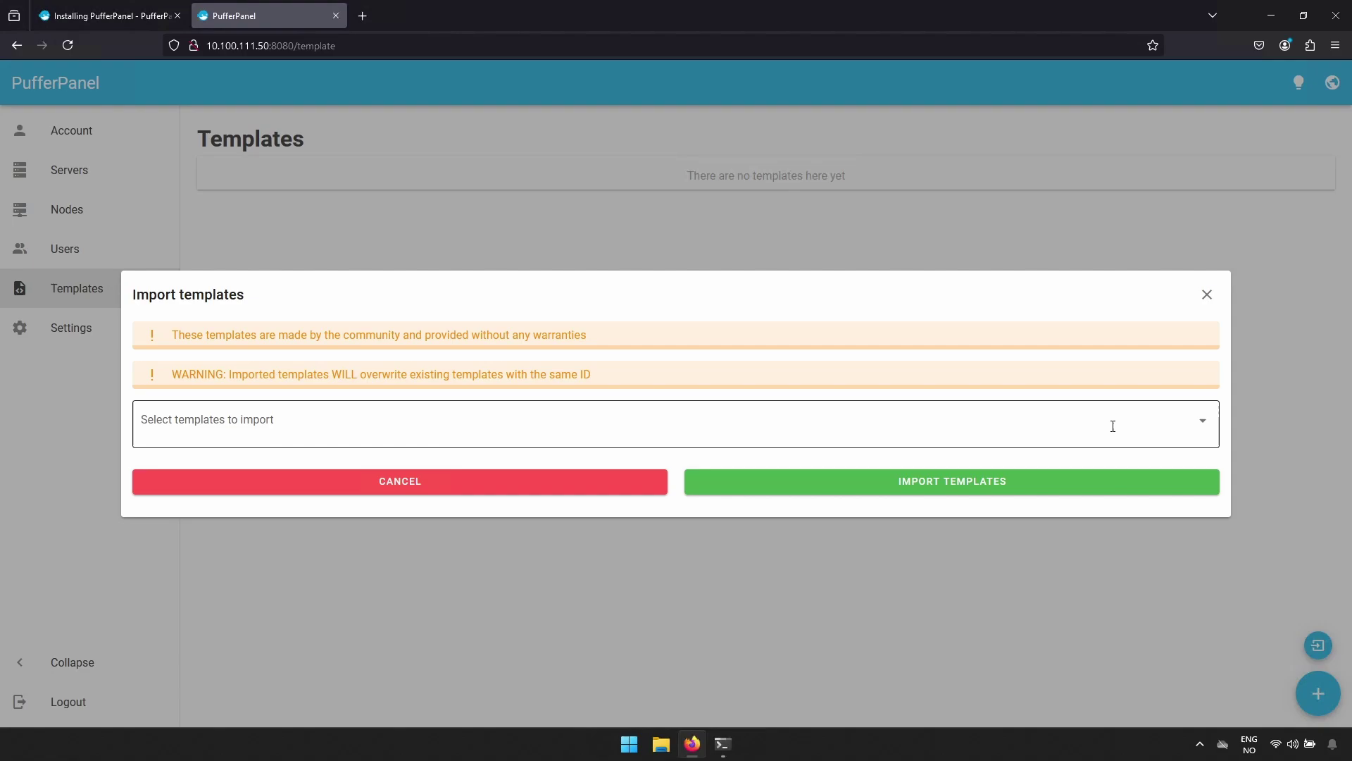
click(1113, 426)
Select minecraft-vanilla from the template list and import it.
scroll(931, 548, down, 2)
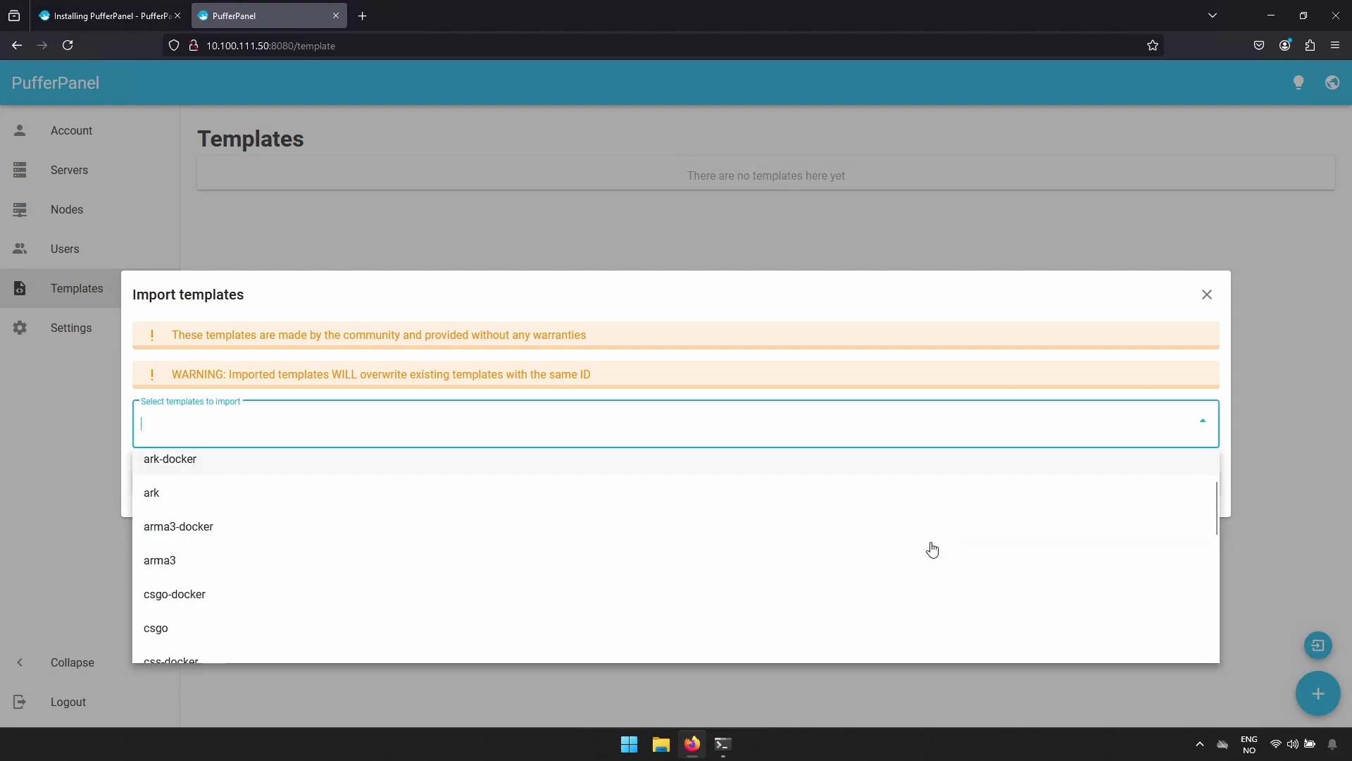
scroll(932, 548, down, 2)
scroll(932, 548, down, 9)
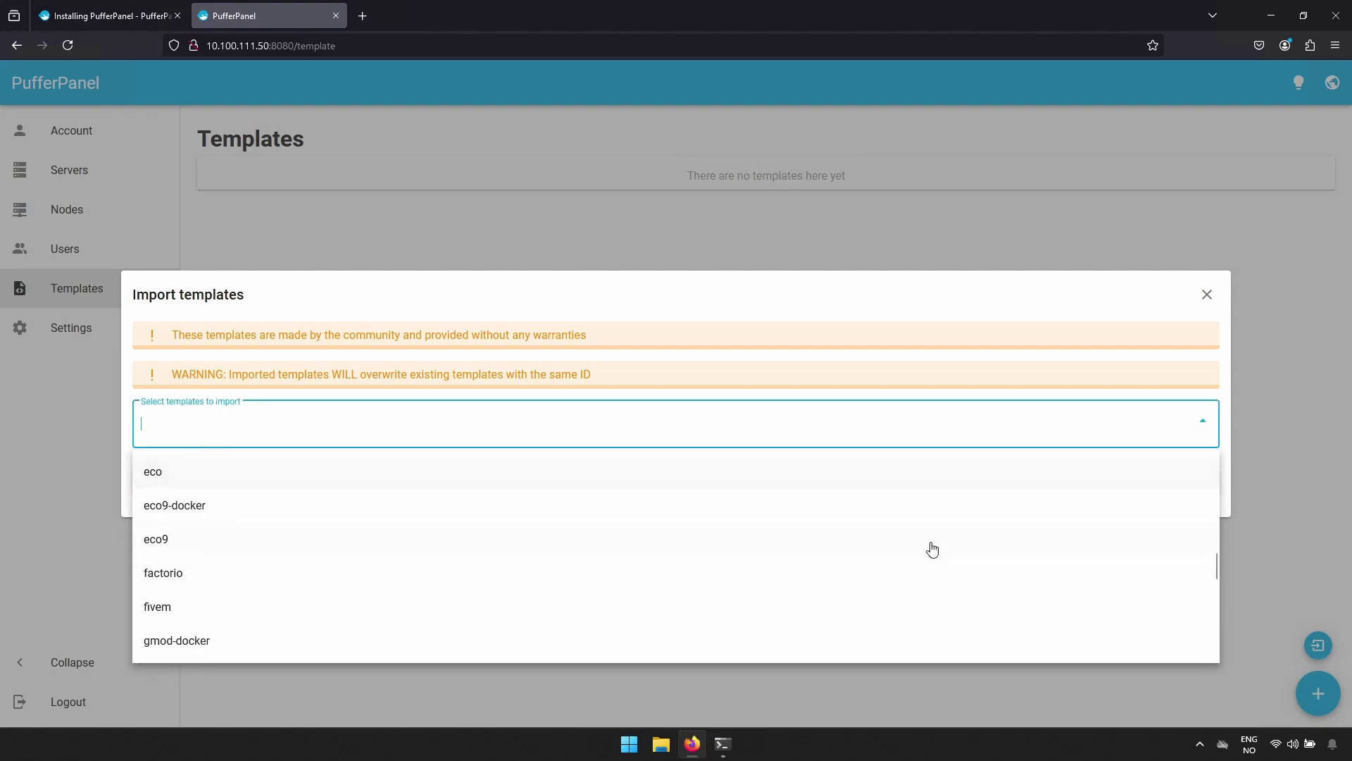
scroll(931, 548, down, 10)
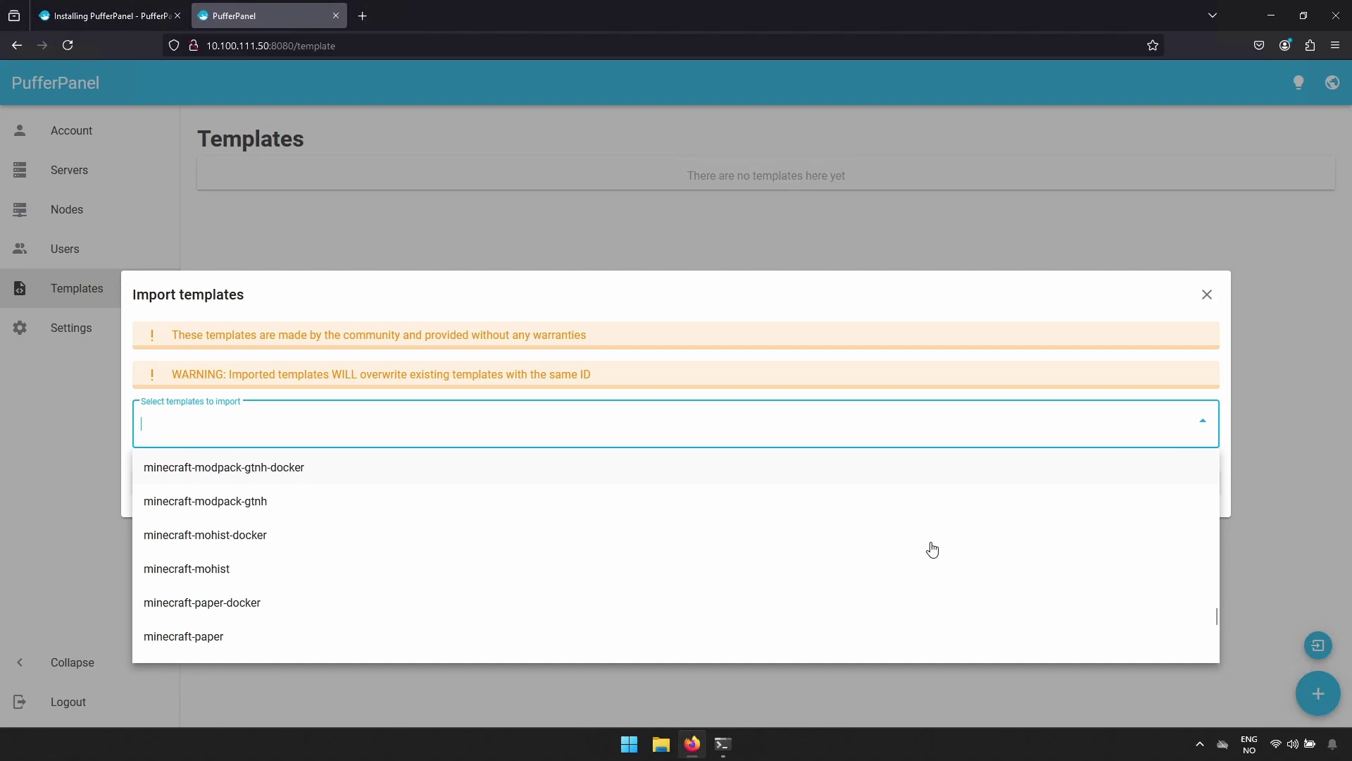
scroll(931, 549, down, 10)
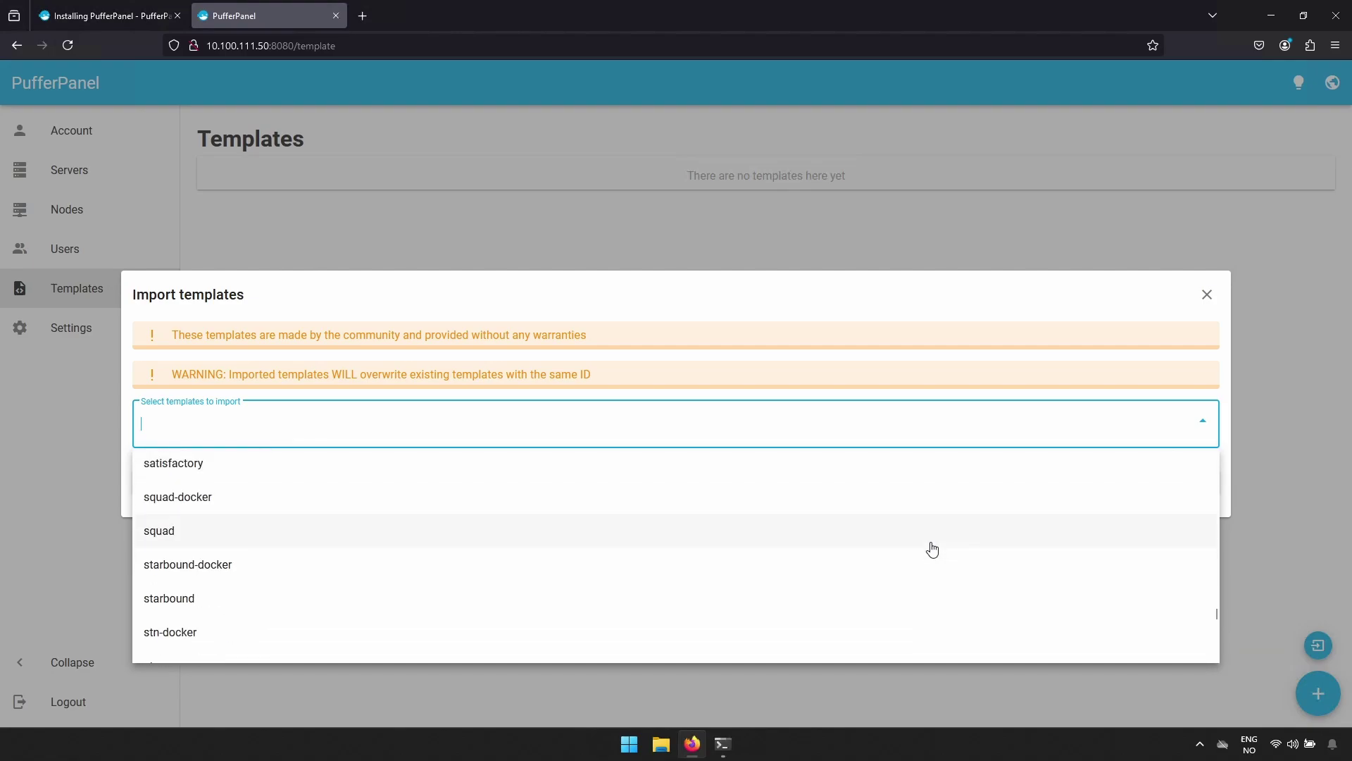
scroll(932, 549, down, 3)
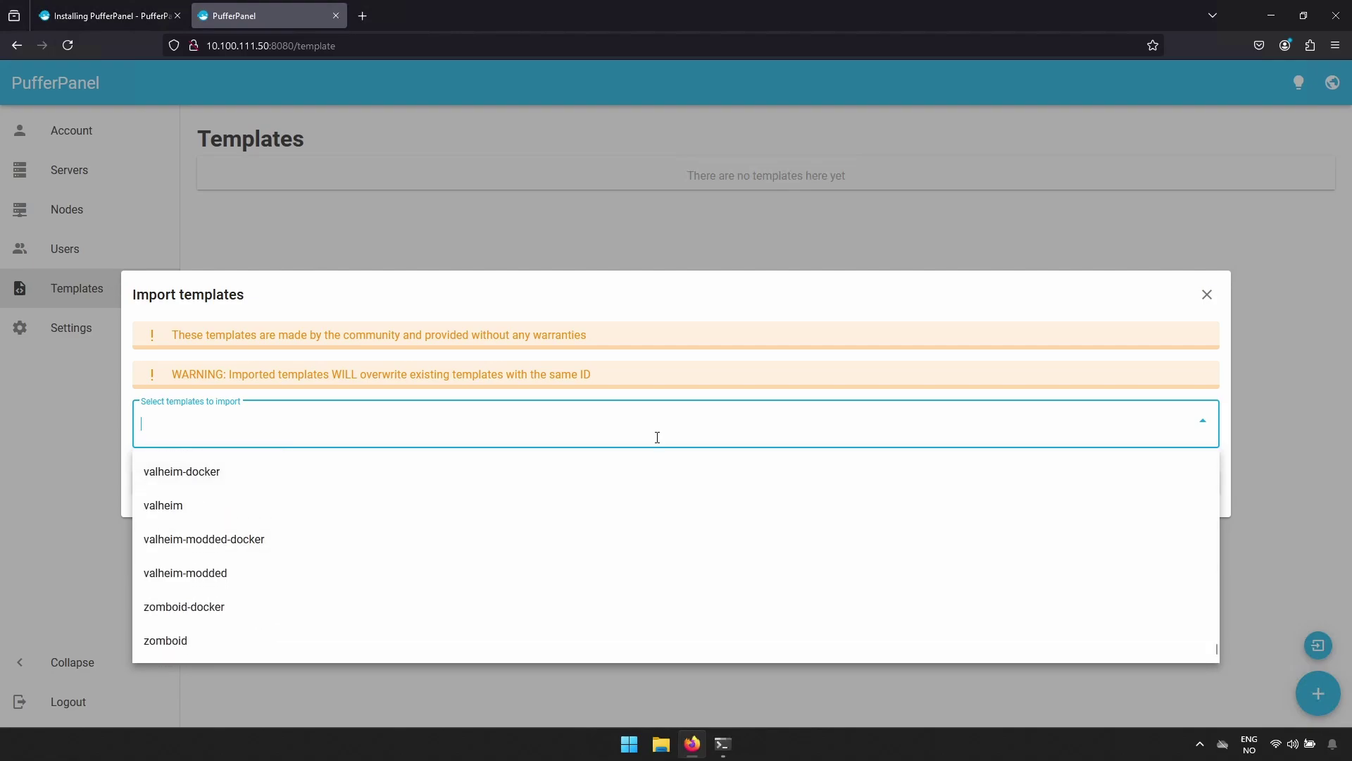
text(mine)
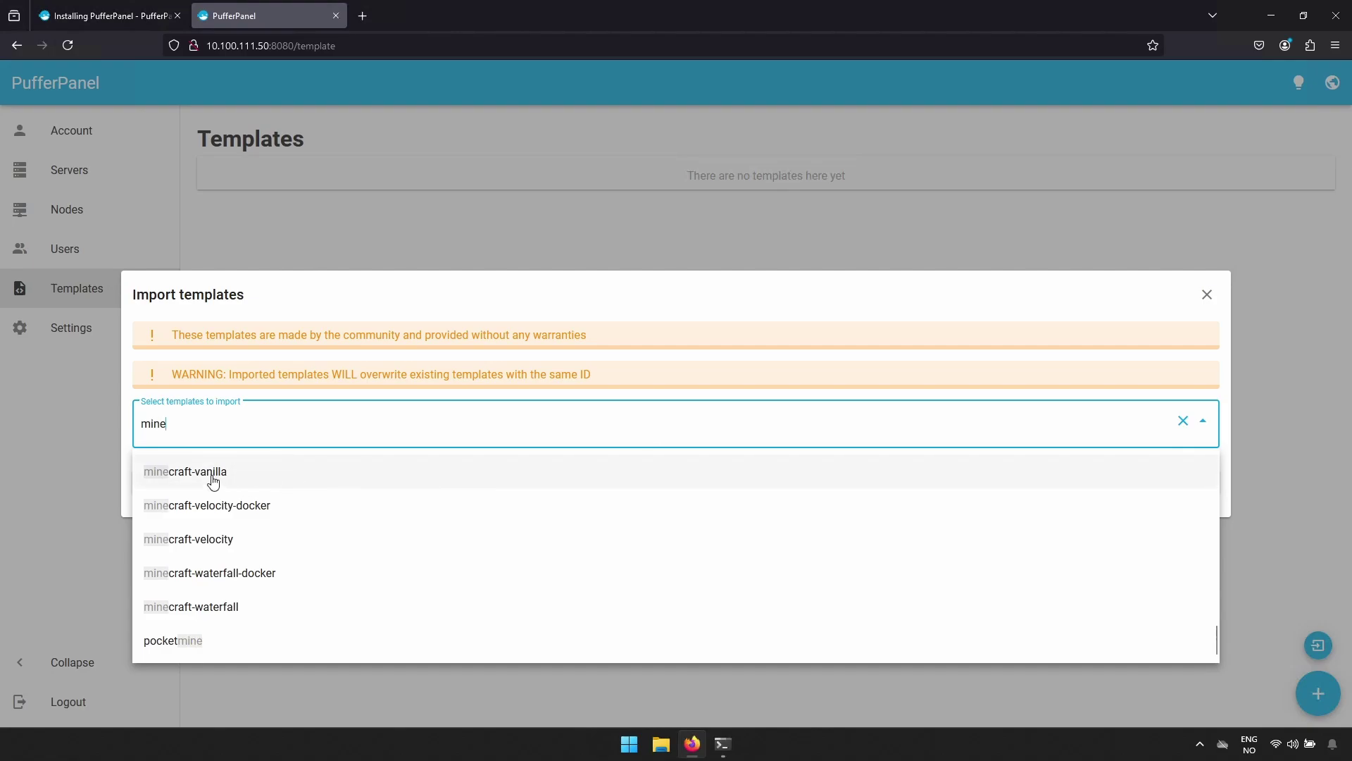
click(214, 472)
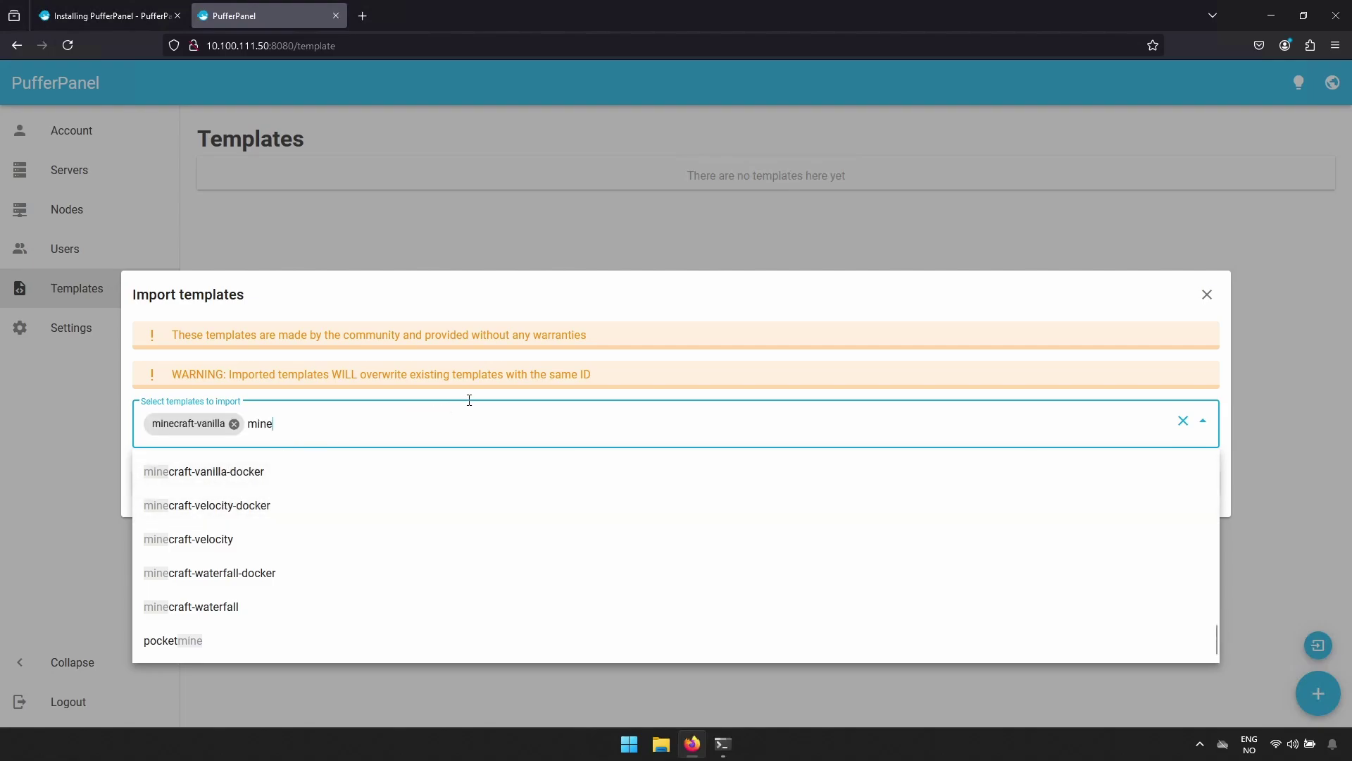
click(497, 398)
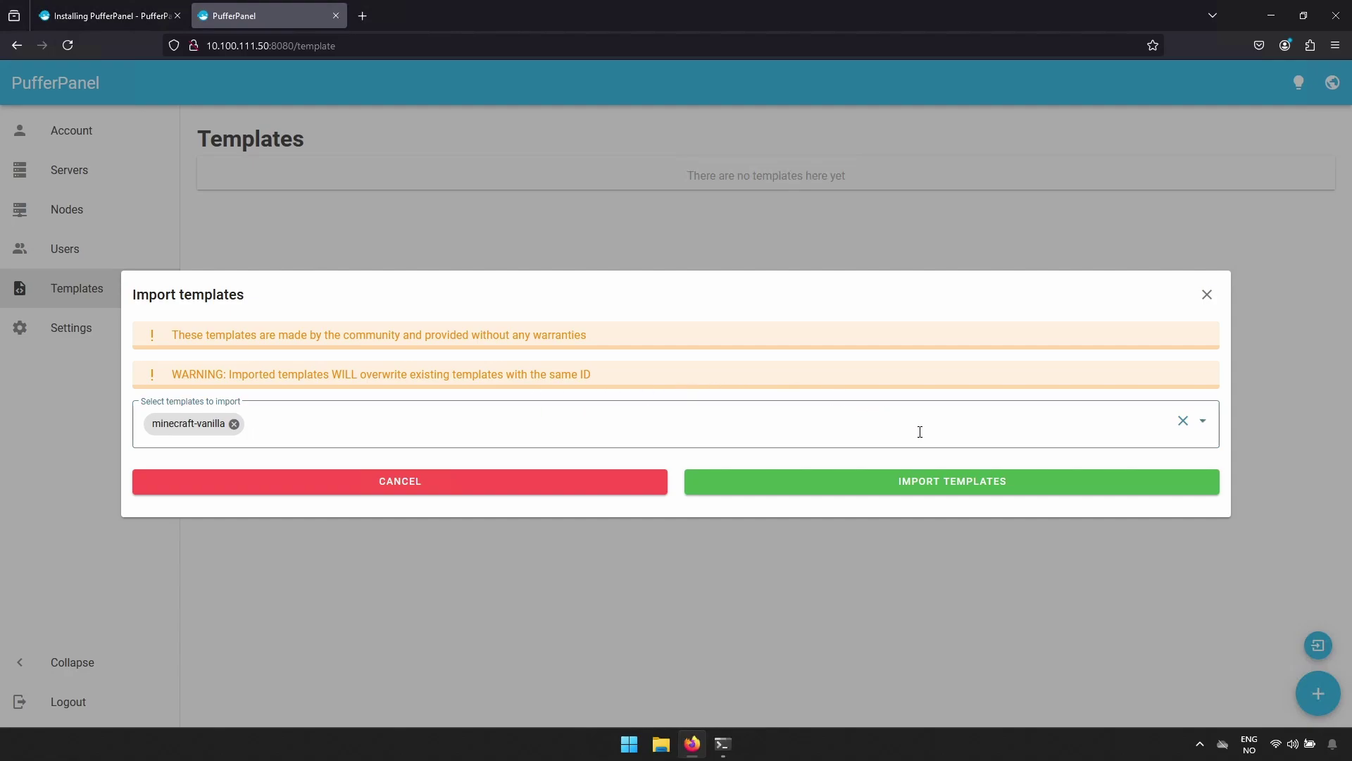
click(971, 485)
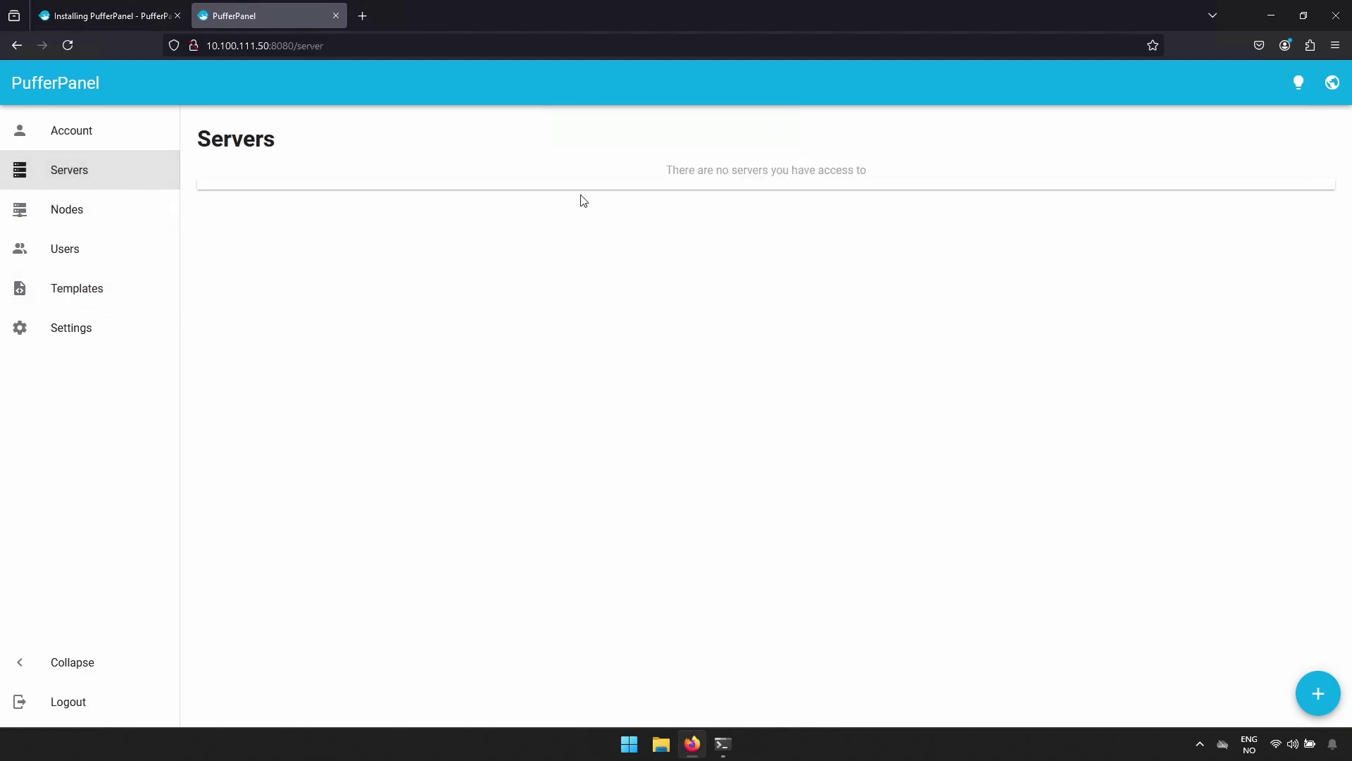
Start a new Vanilla - Minecraft server named minecraftserver, keeping default node, environment and user access.
click(1318, 697)
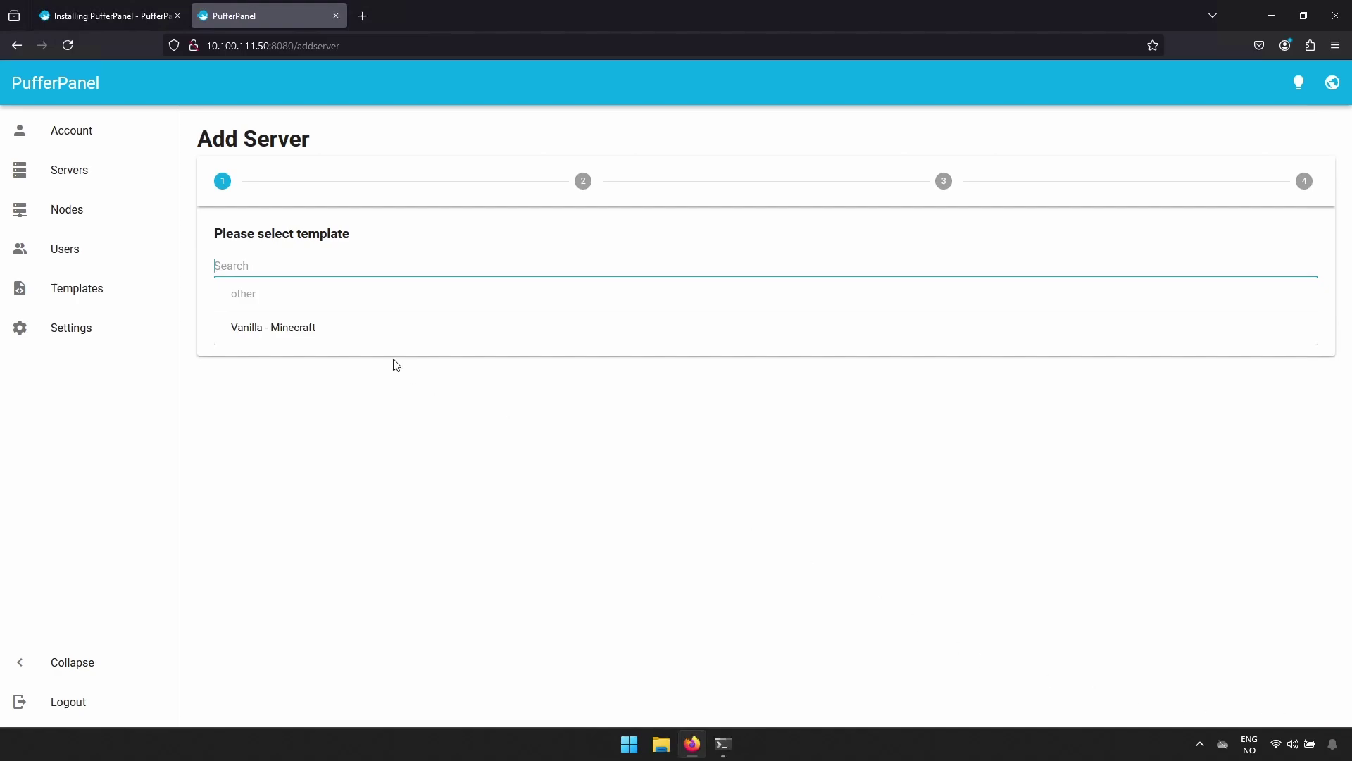
click(303, 332)
click(726, 431)
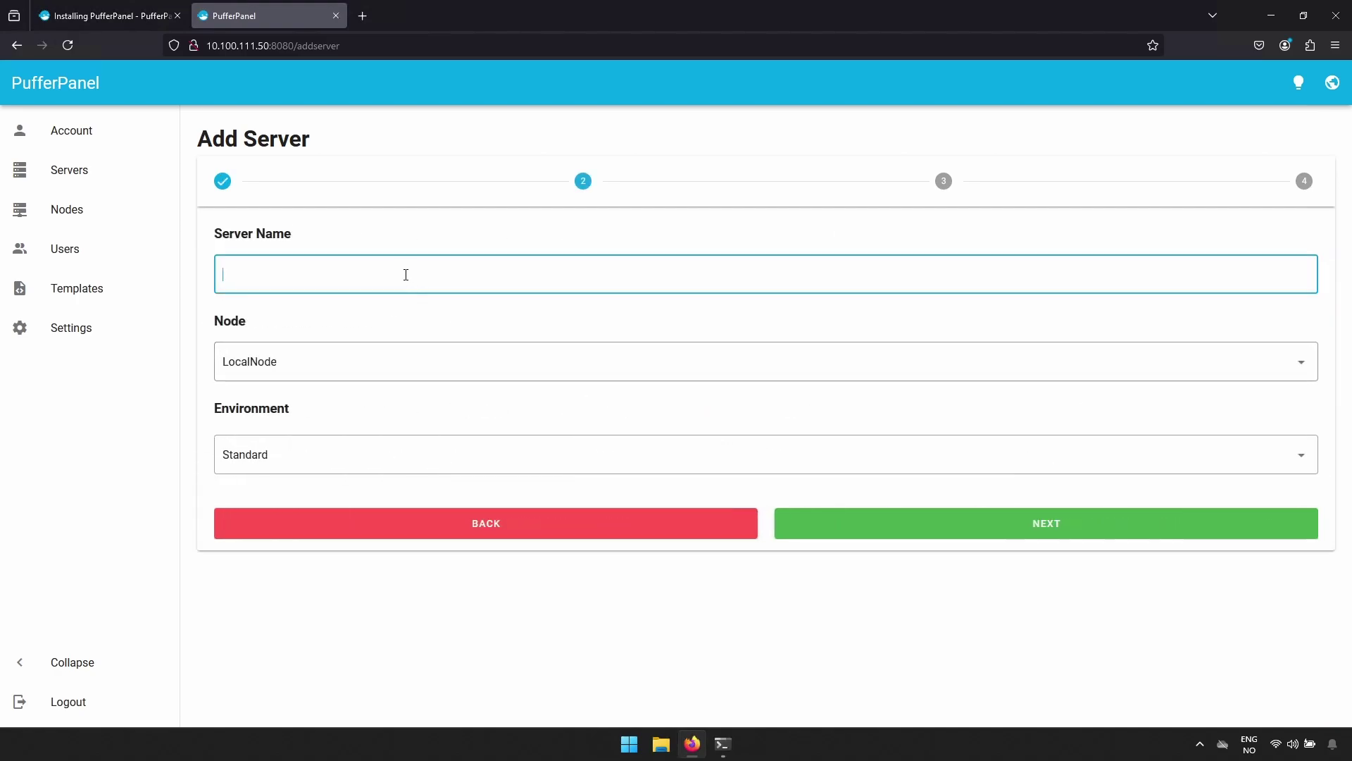
text(minecraftserver)
key(Tab)
key(Tab)
click(888, 520)
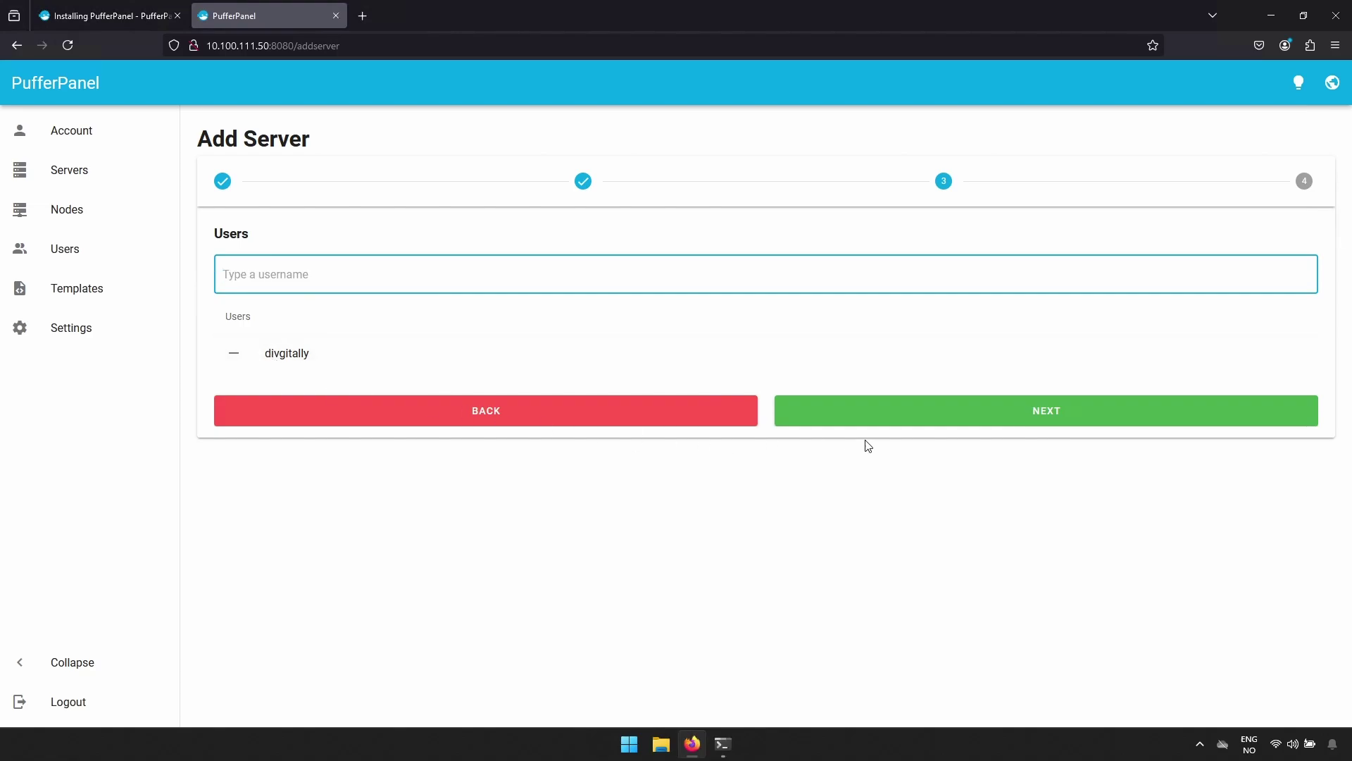
click(971, 416)
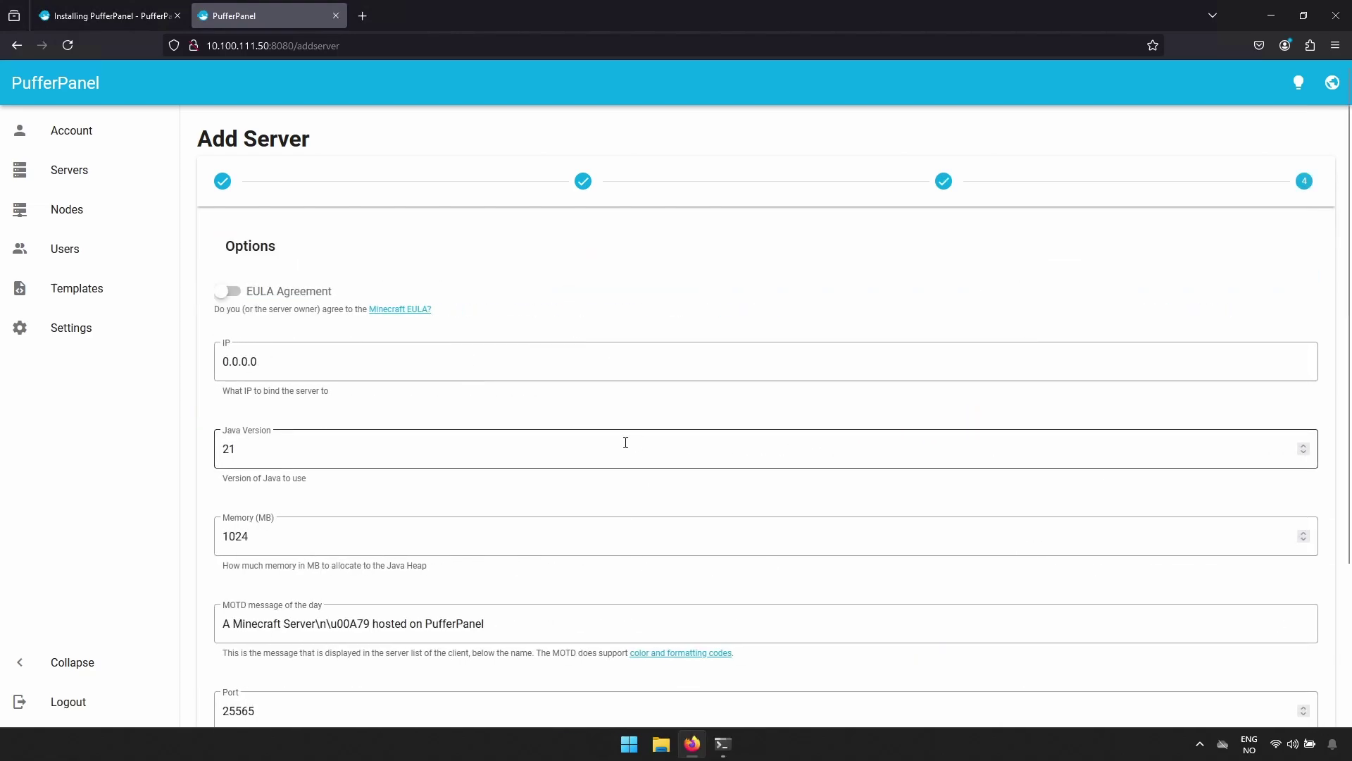
Accept the EULA, set memory to 4098 MB, and select the message of the day text.
click(232, 294)
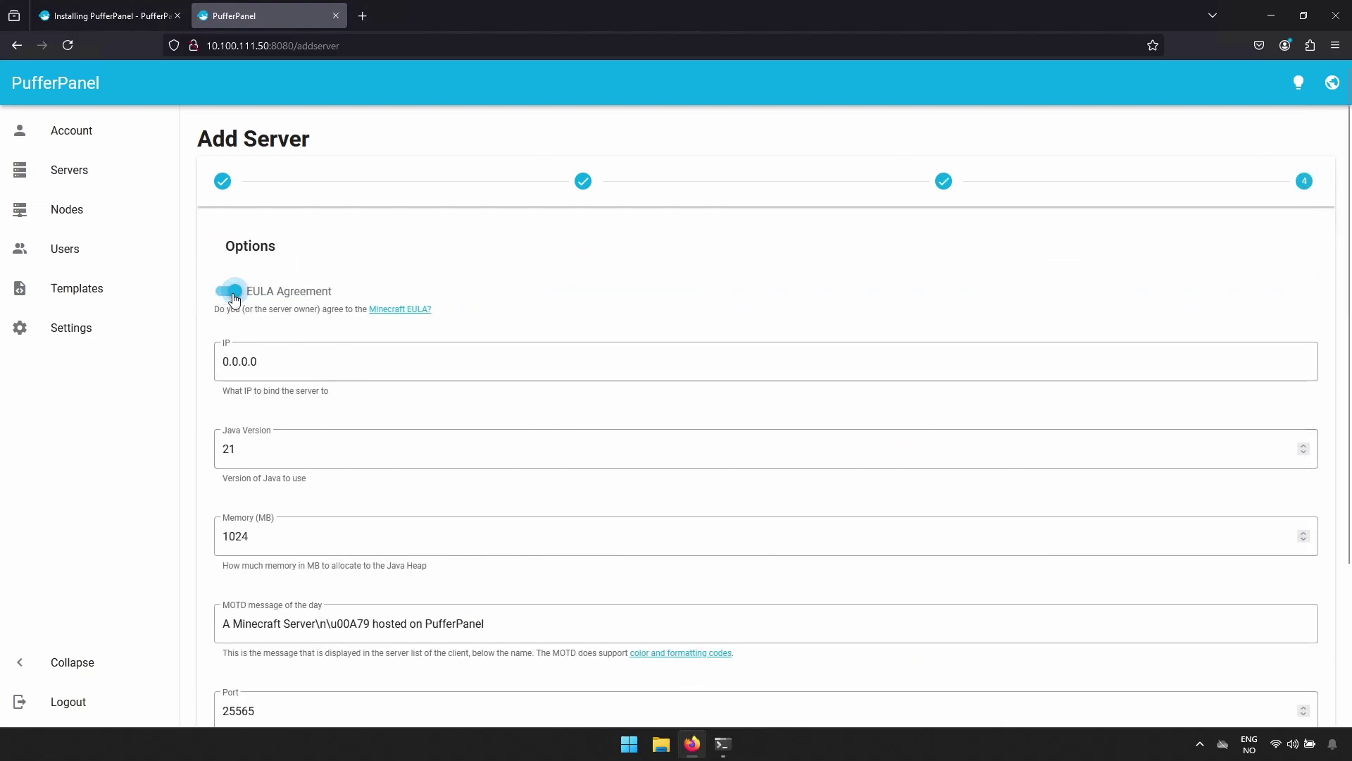
scroll(450, 314, down, 3)
drag(296, 339, 214, 345)
text(4098)
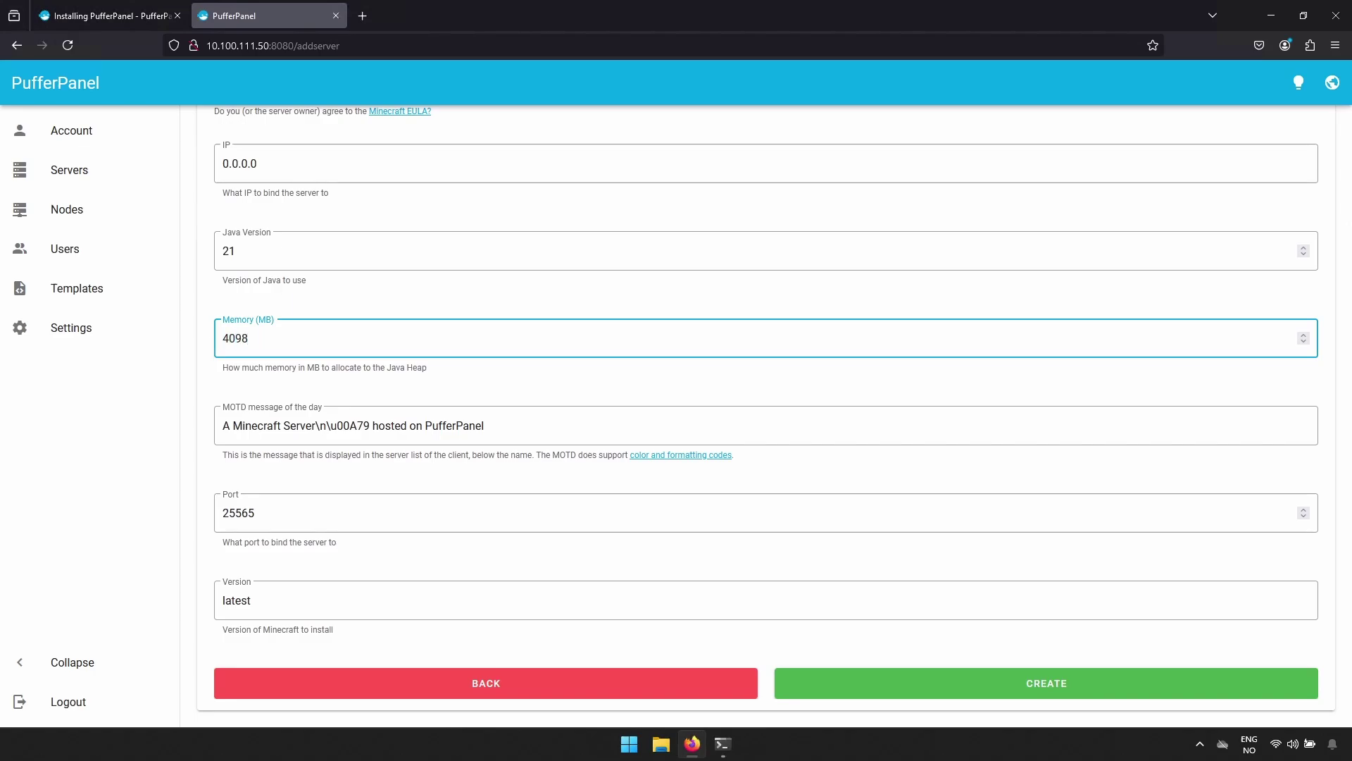
drag(485, 425, 220, 426)
Set the message of the day to 'minecraft server test', create the server and install it.
text(minecraft server test)
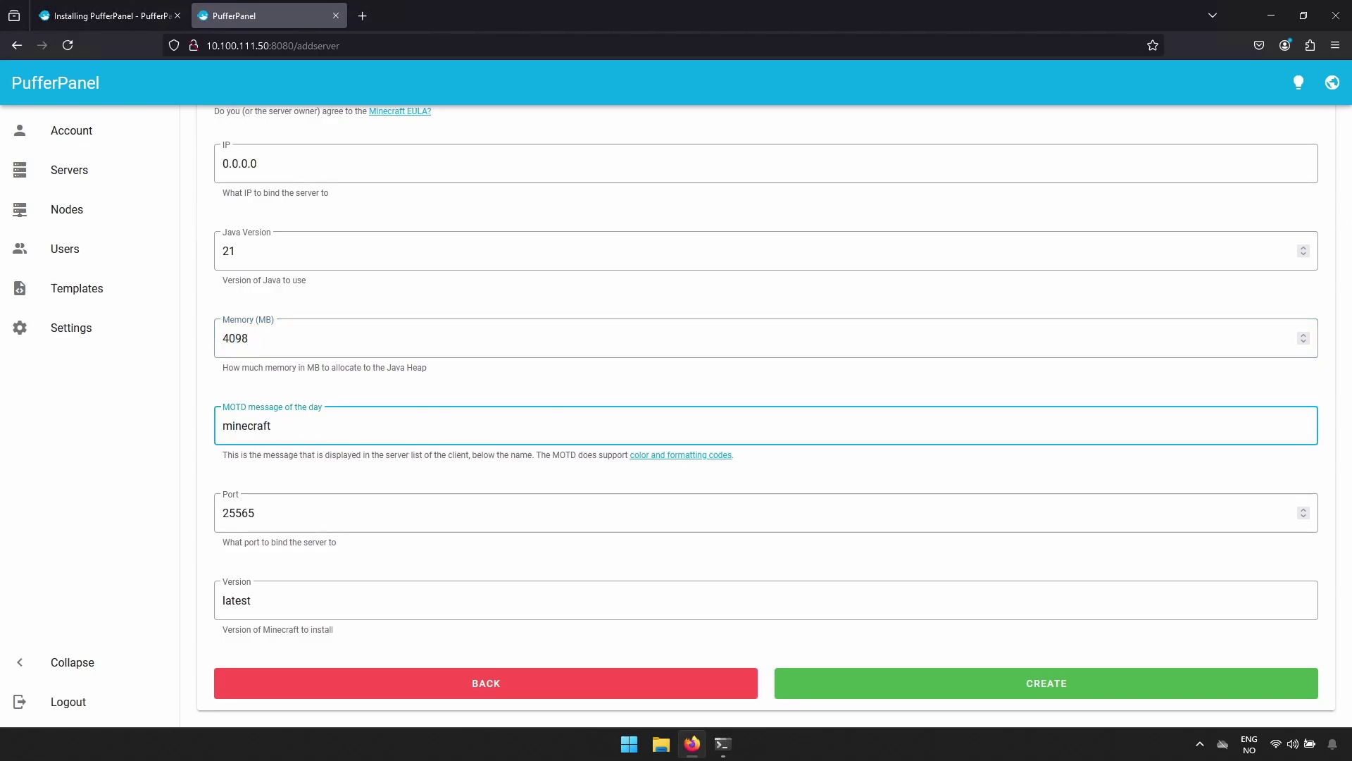
click(840, 695)
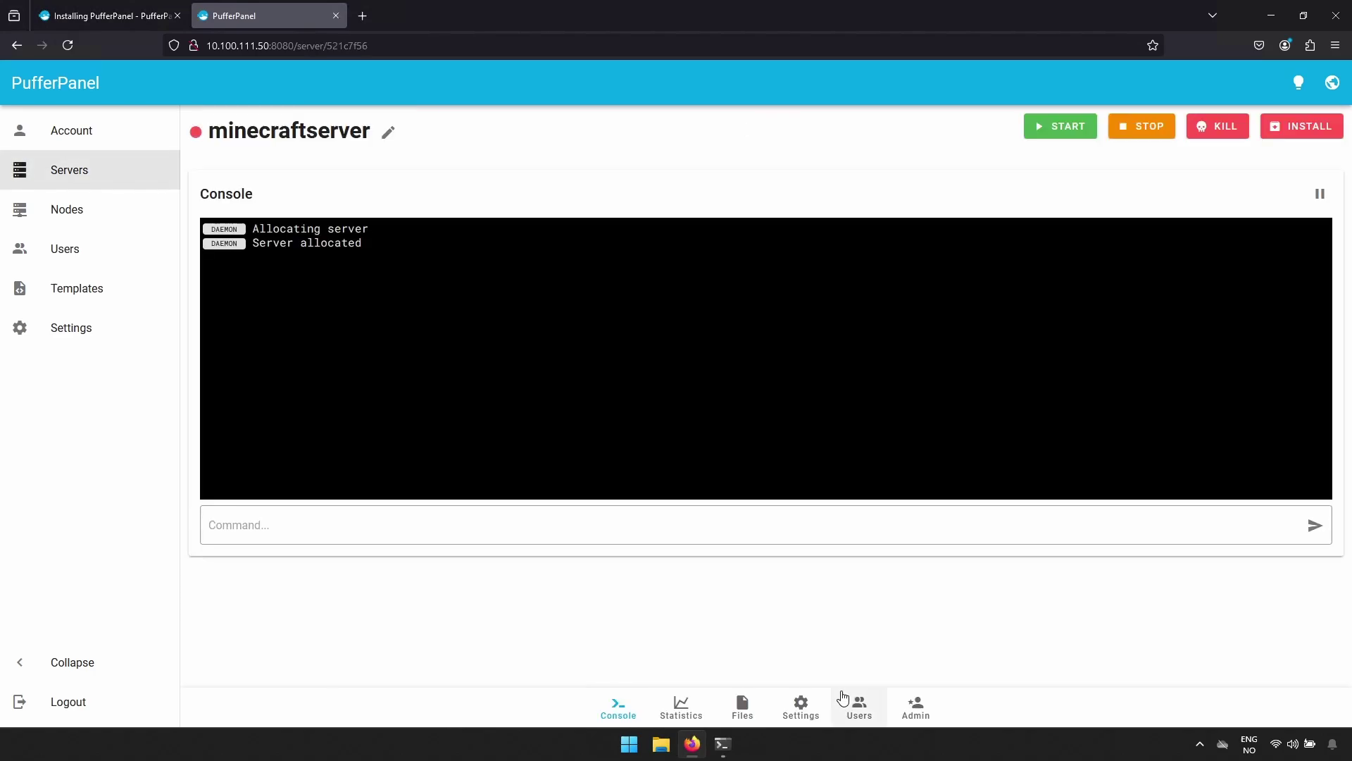
click(1305, 132)
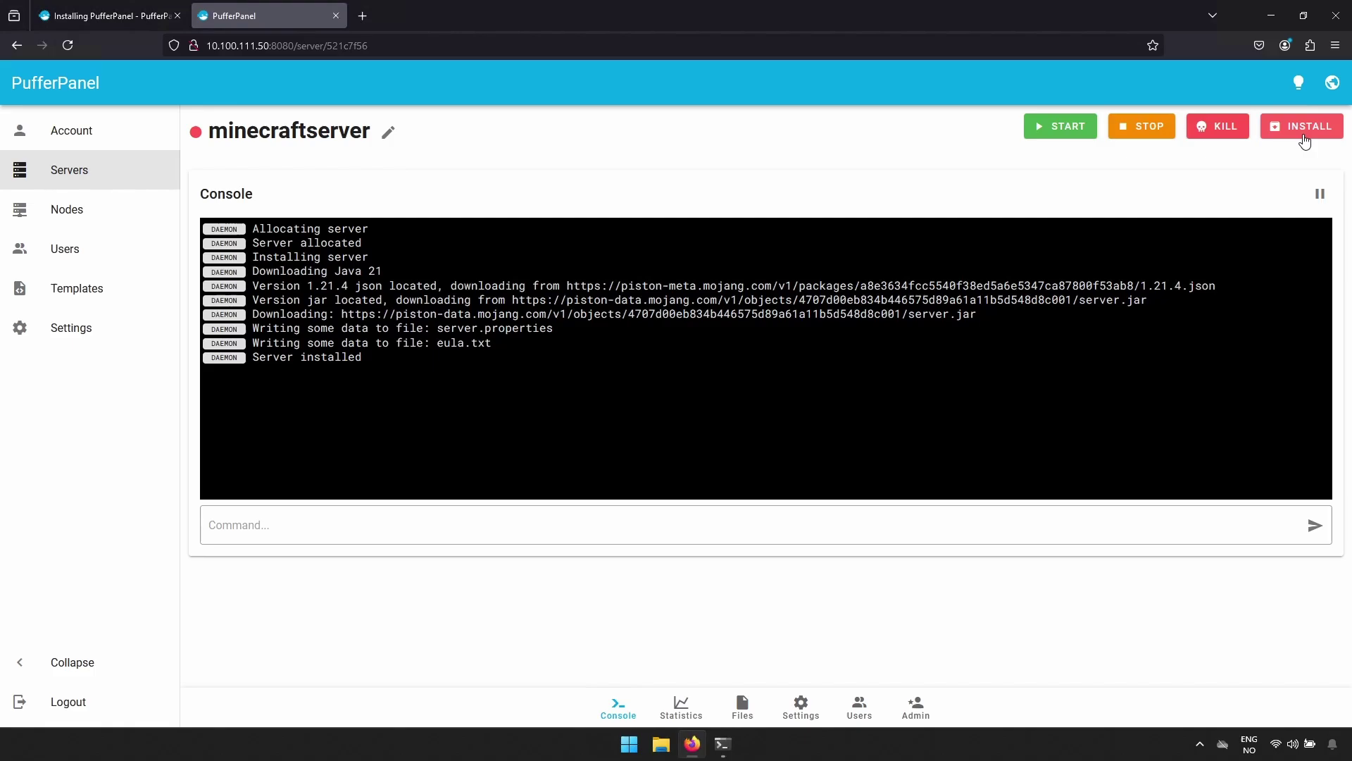
Reload the server page, check its files, and start the server from the console.
click(67, 44)
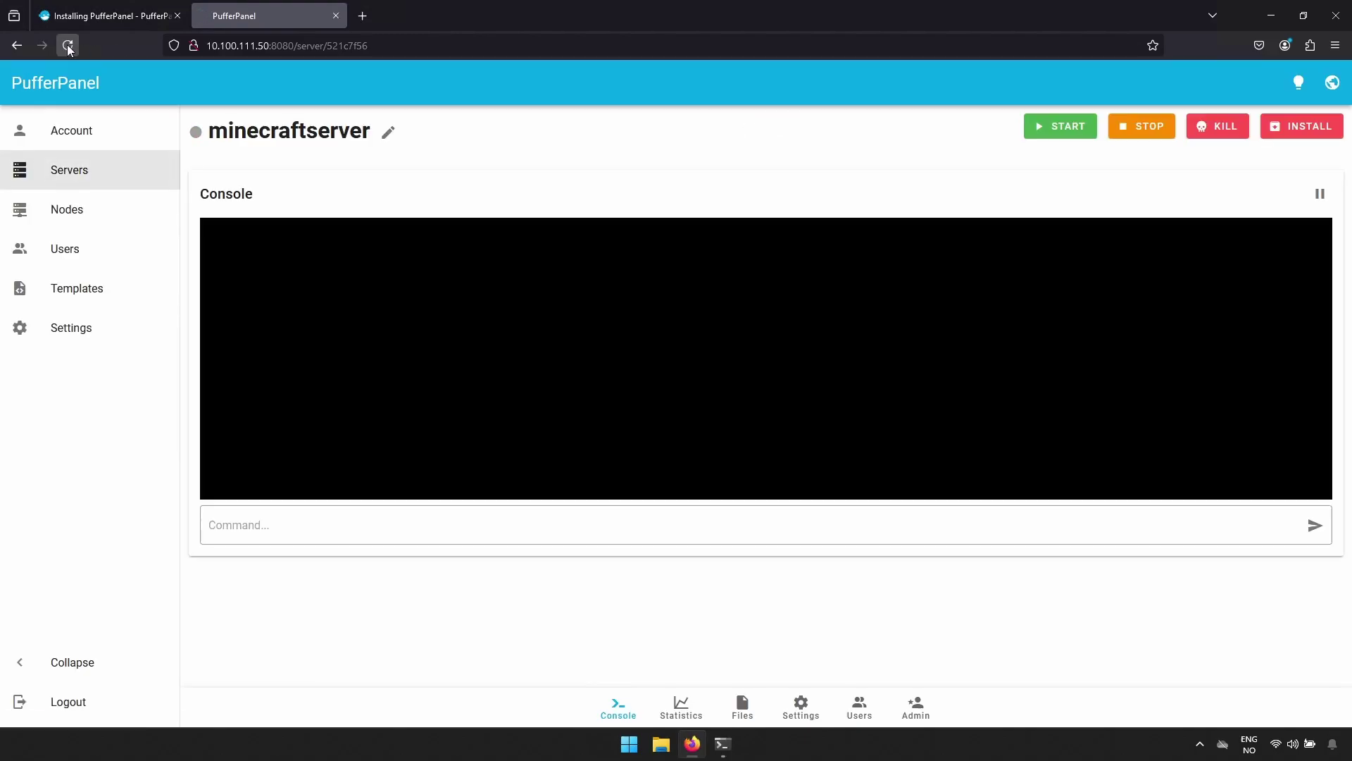
click(740, 707)
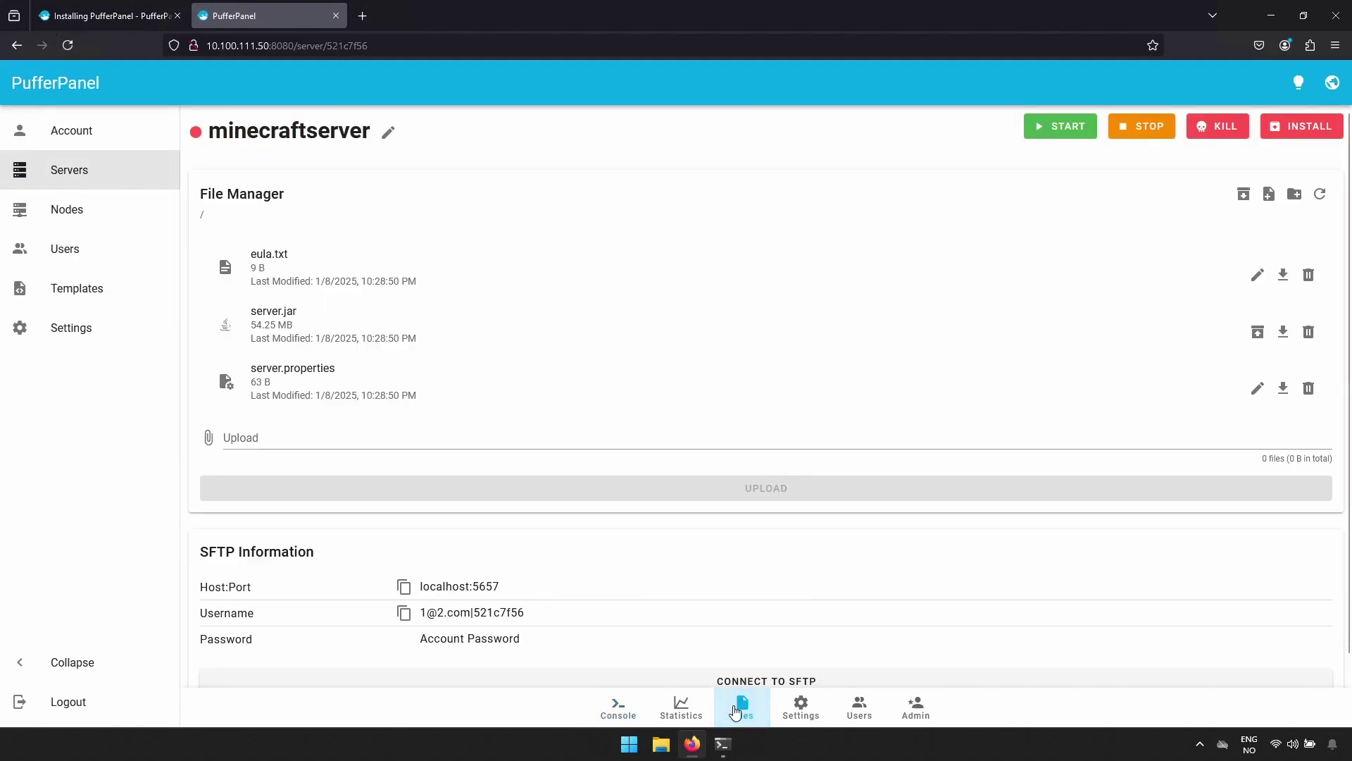
click(1062, 126)
click(618, 708)
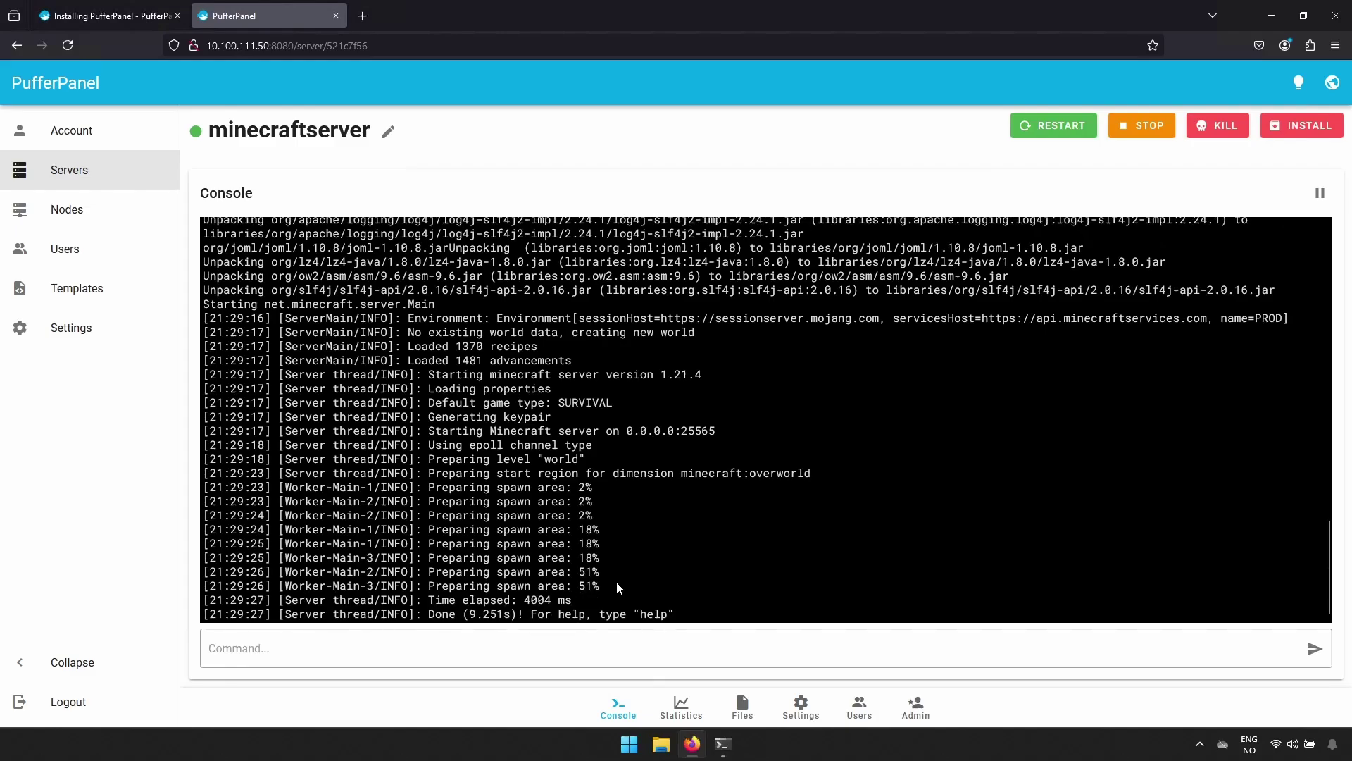
Reload the server page and browse its Files, Settings and Users tabs.
click(68, 45)
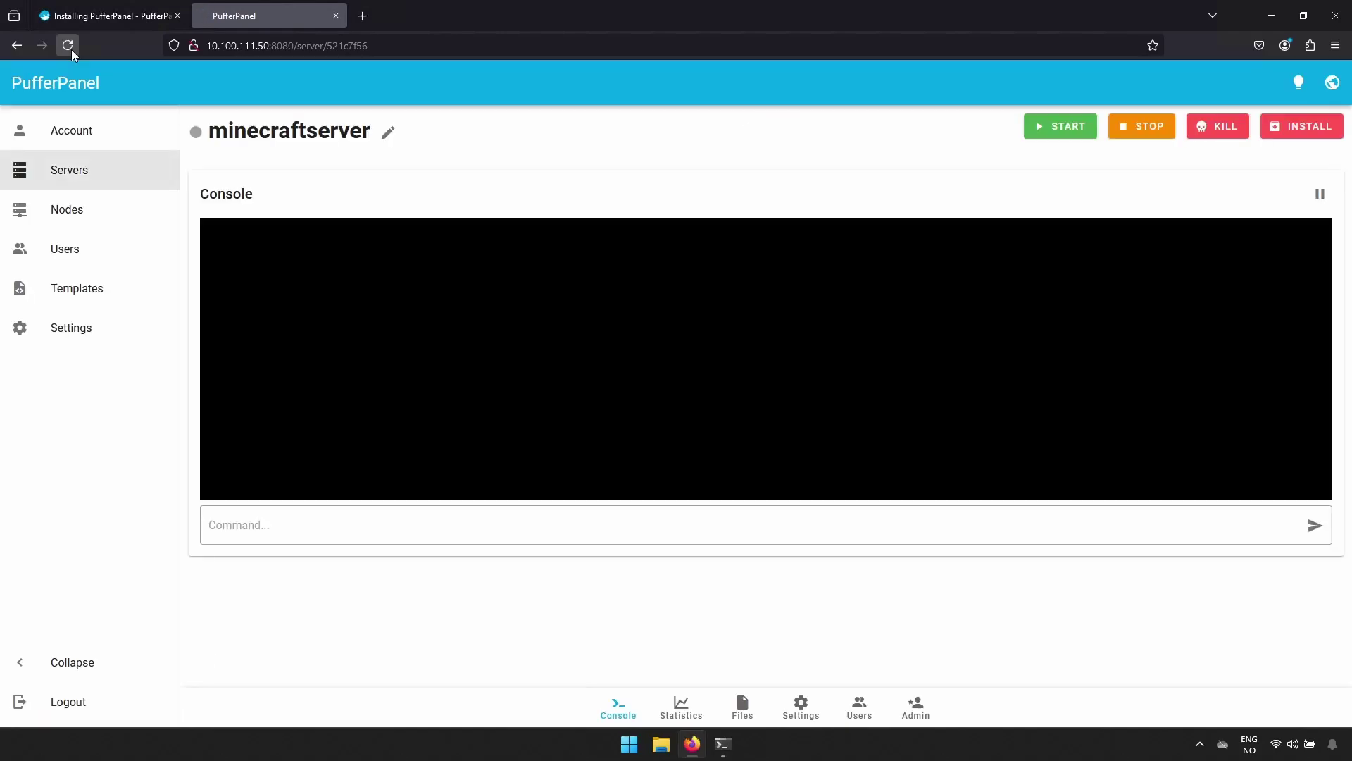
click(744, 706)
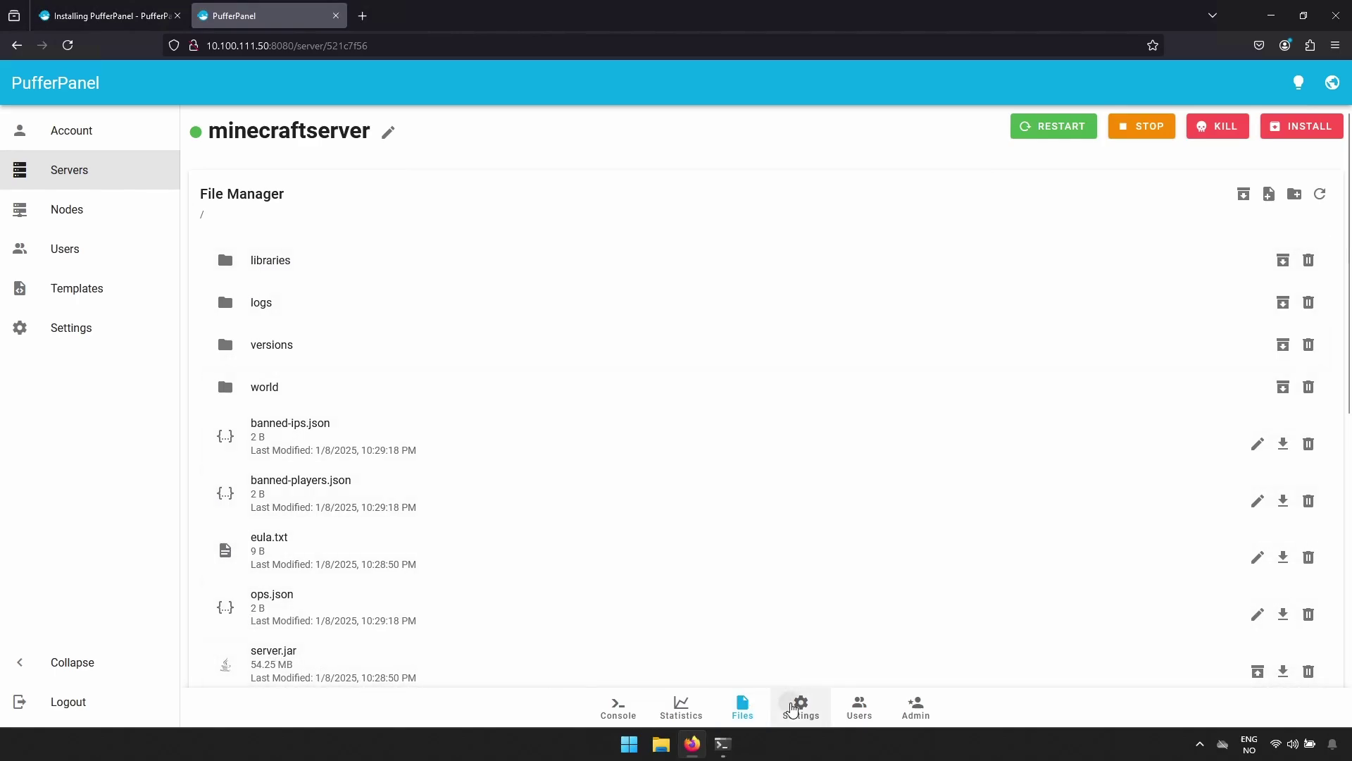
click(794, 710)
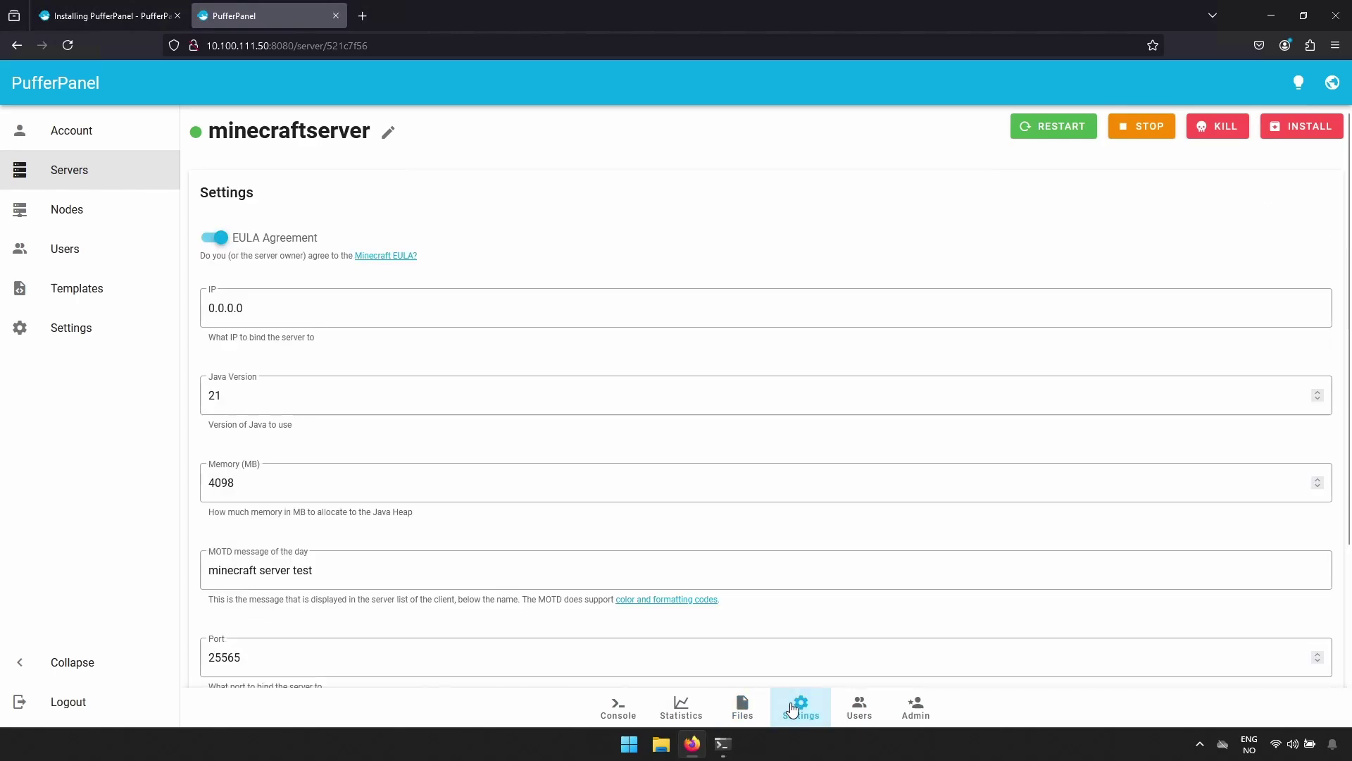
click(868, 708)
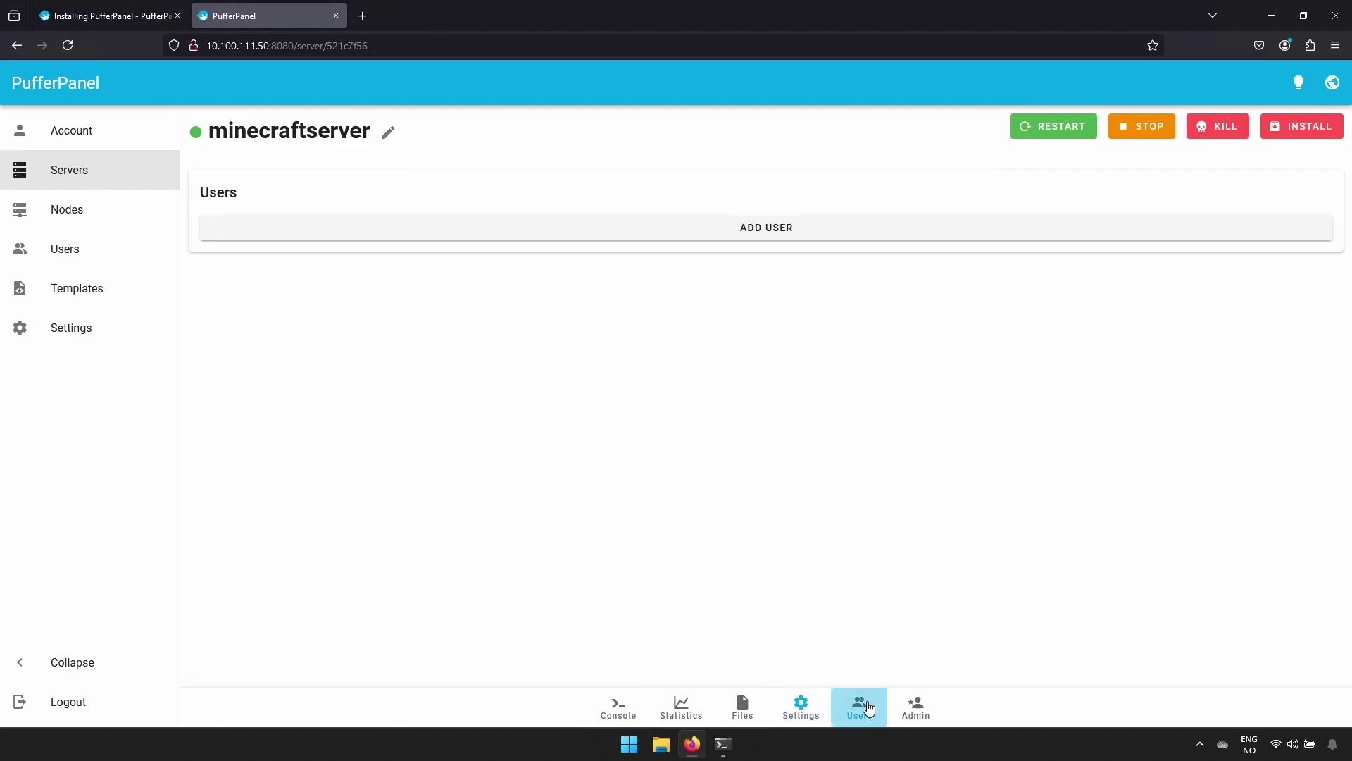
In Admin, enable starting the server with the node and restarting it on crash.
click(908, 709)
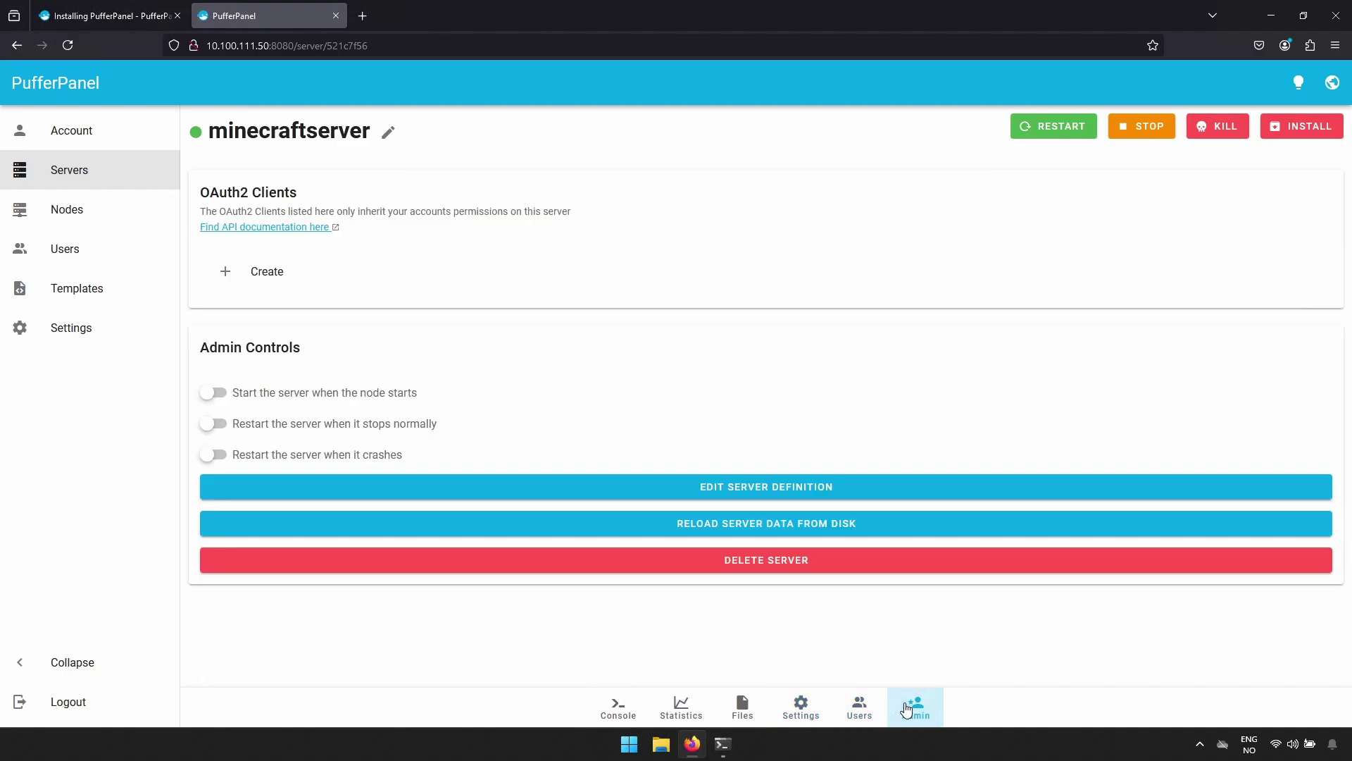
click(206, 400)
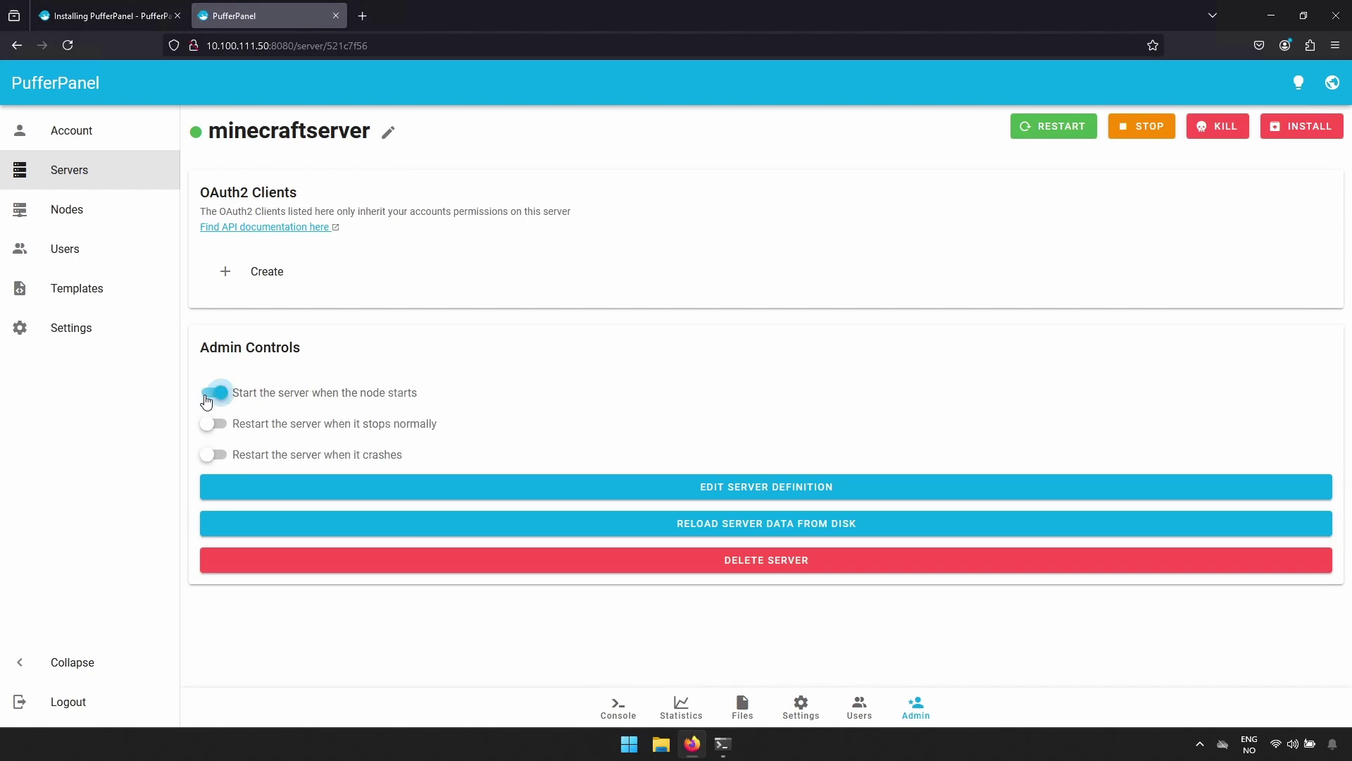
click(210, 459)
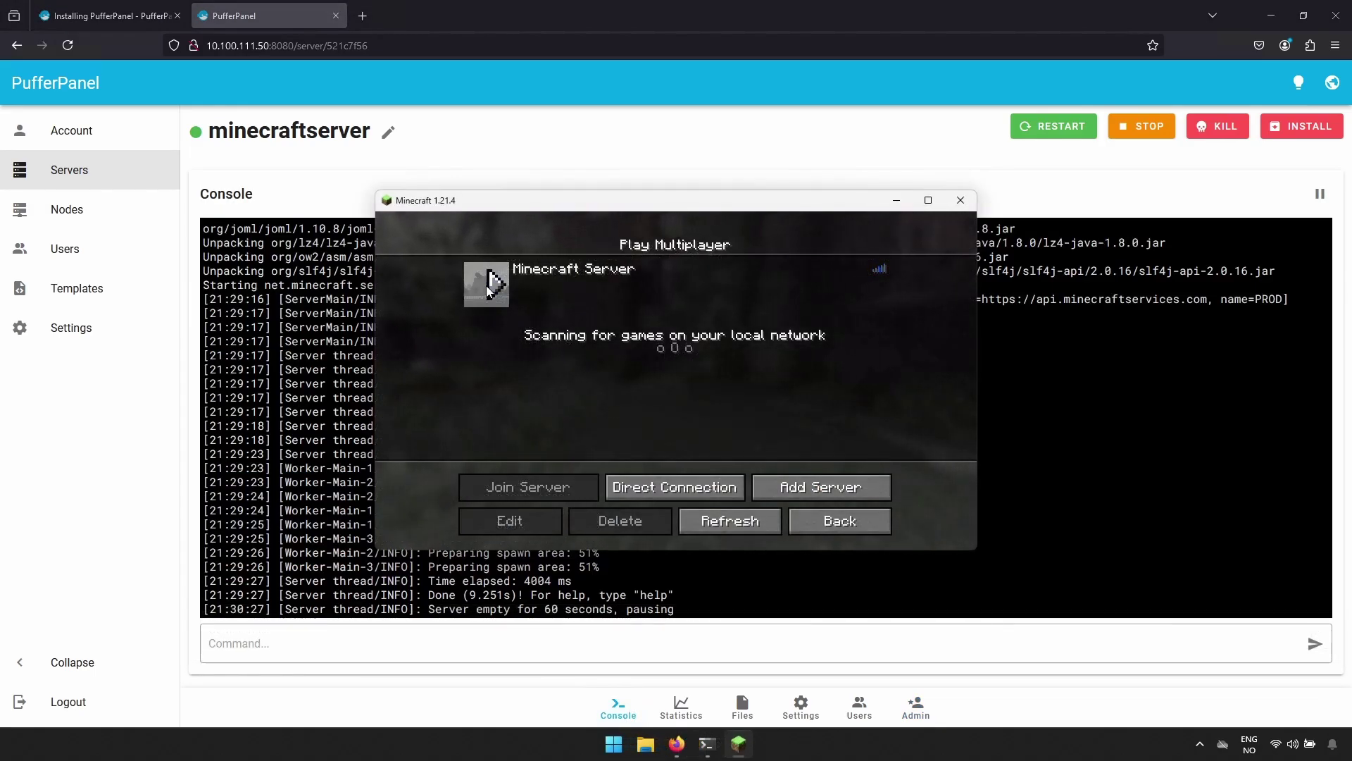
Connect to the PufferPanel-hosted Minecraft Server entry in the multiplayer list.
click(486, 286)
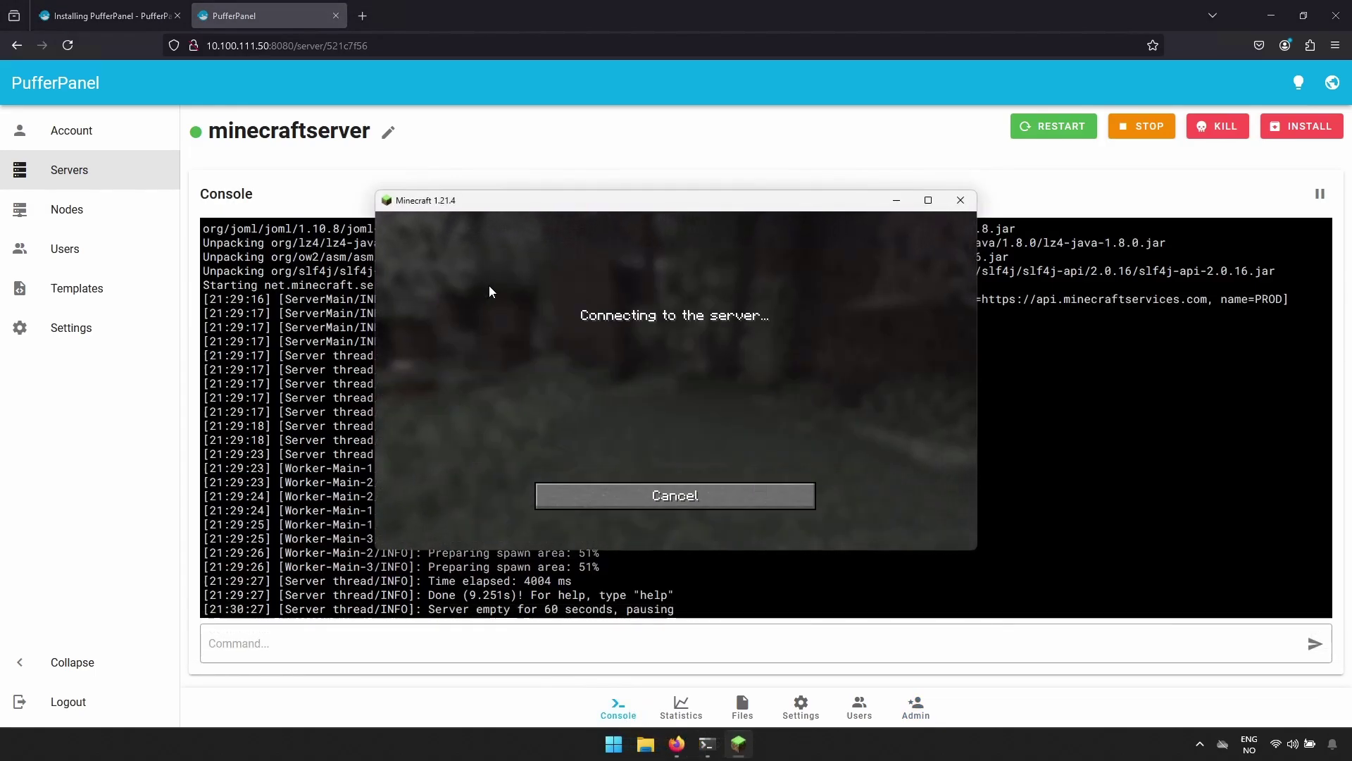